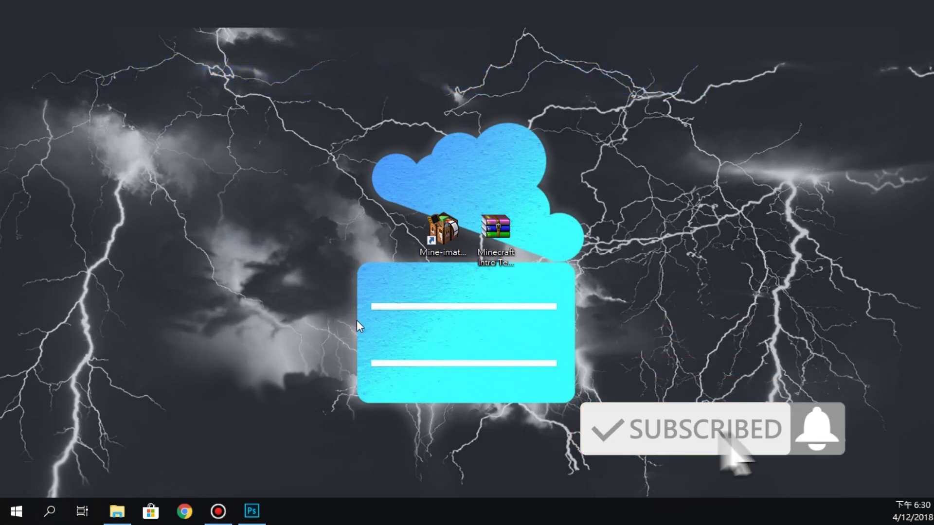
# Extract the Minecraft Intro Template #36 folder to the desktop, placing it beside the Mine-imator shortcut
pyautogui.doubleClick(498, 247)
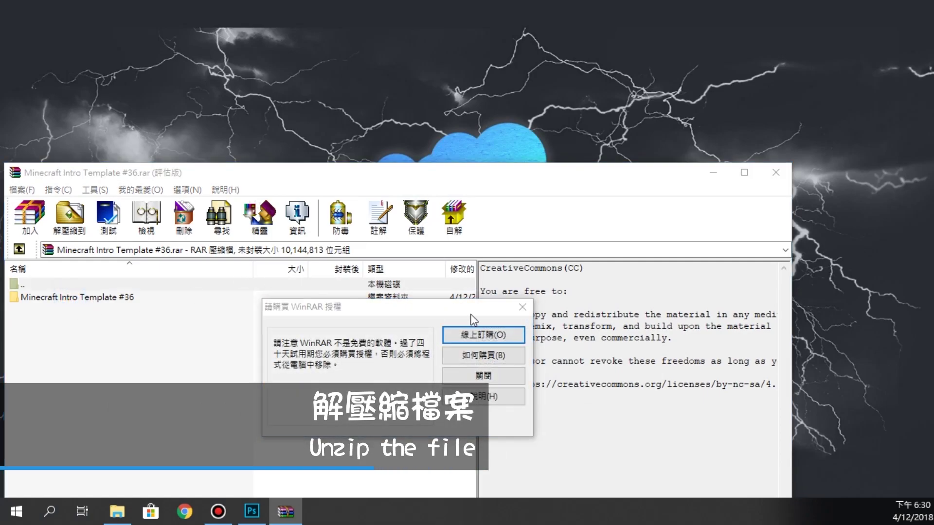
pyautogui.click(483, 375)
pyautogui.moveTo(122, 298); pyautogui.dragTo(402, 150)
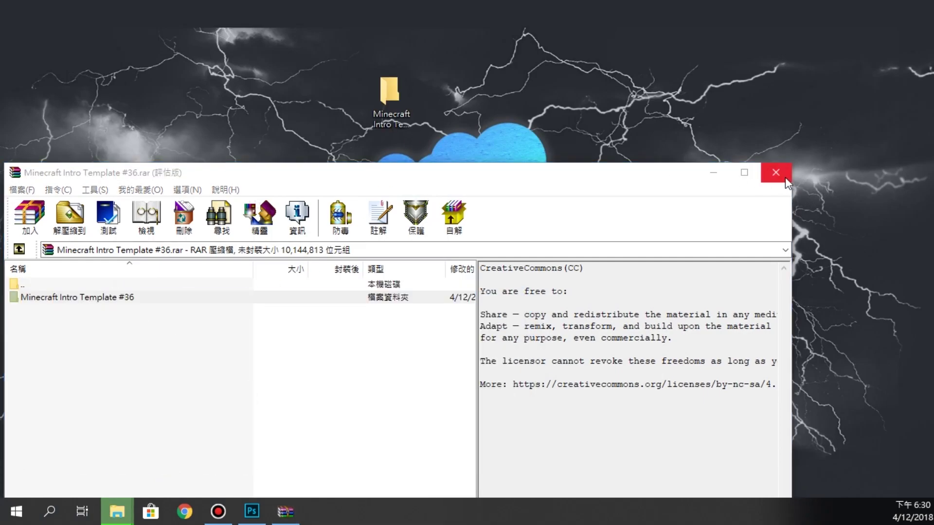
pyautogui.click(776, 172)
pyautogui.moveTo(392, 146); pyautogui.dragTo(386, 246)
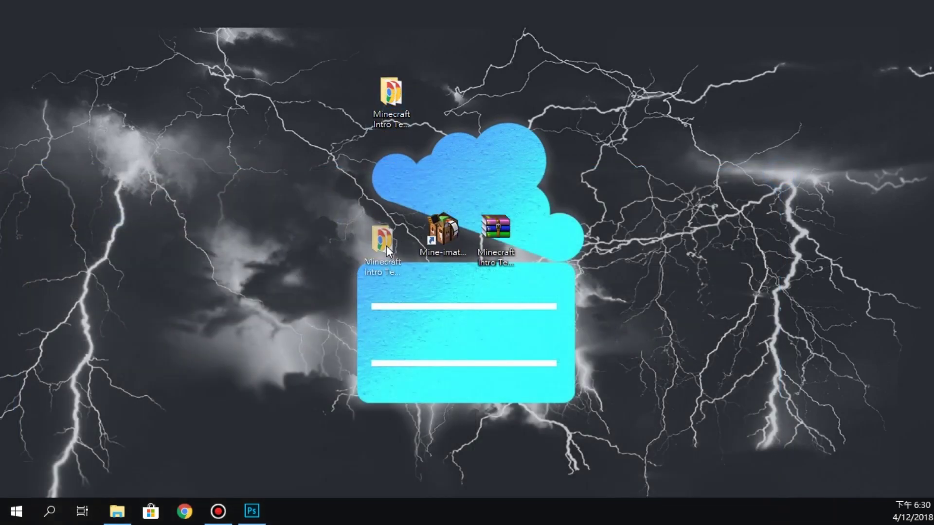
pyautogui.doubleClick(387, 244)
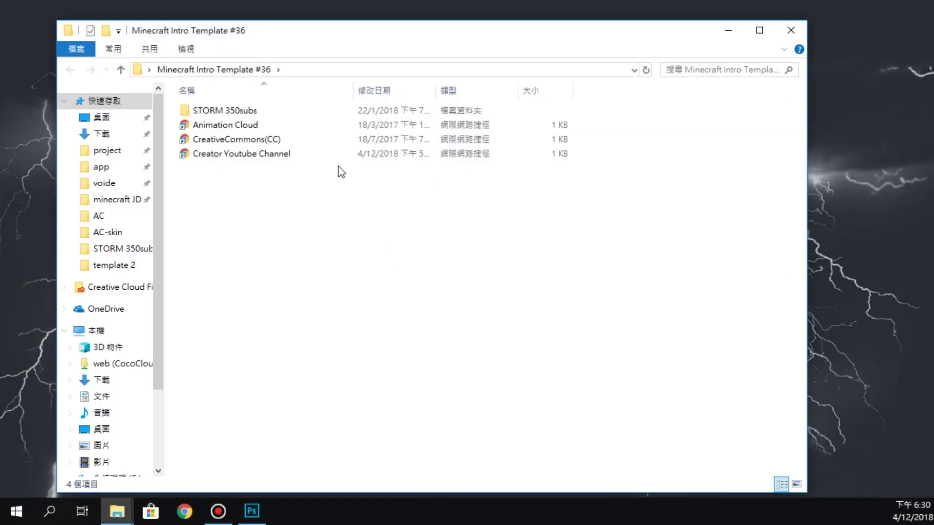
pyautogui.doubleClick(243, 111)
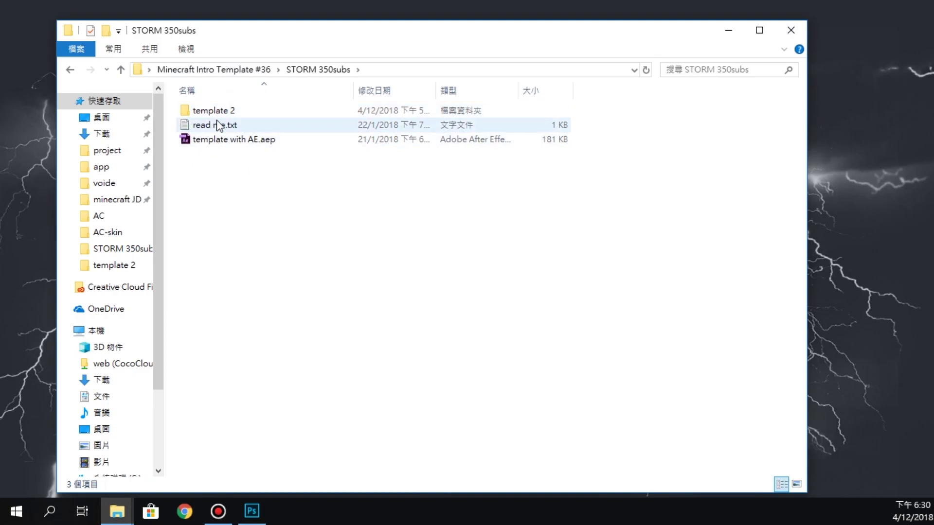
pyautogui.doubleClick(223, 111)
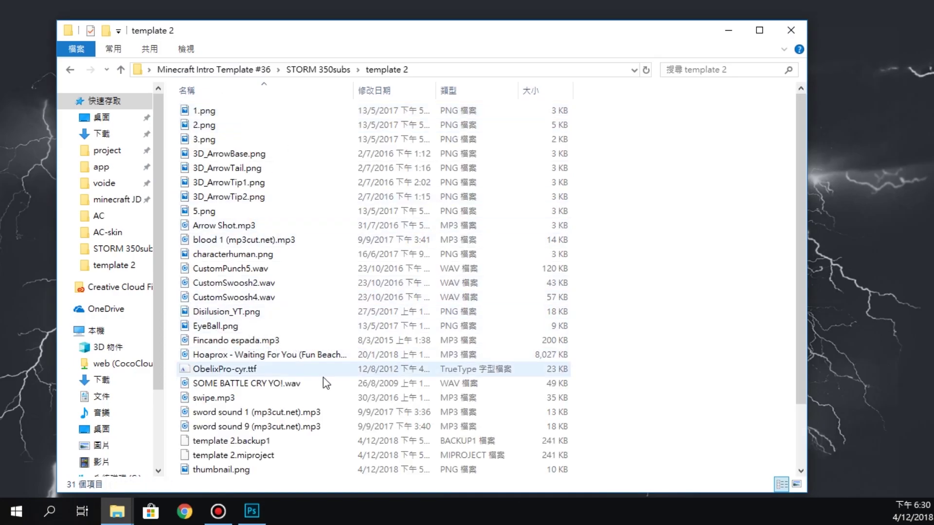
pyautogui.scroll(-2, 322, 376)
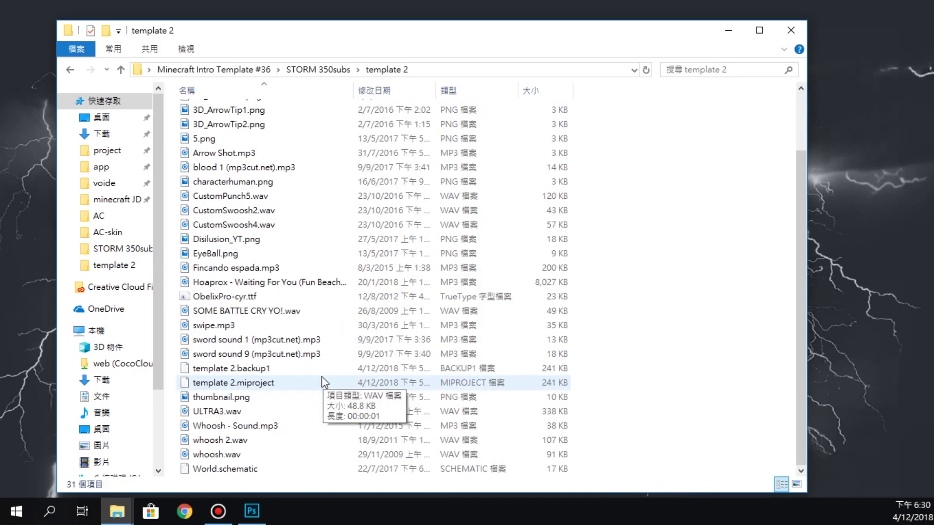
pyautogui.click(789, 32)
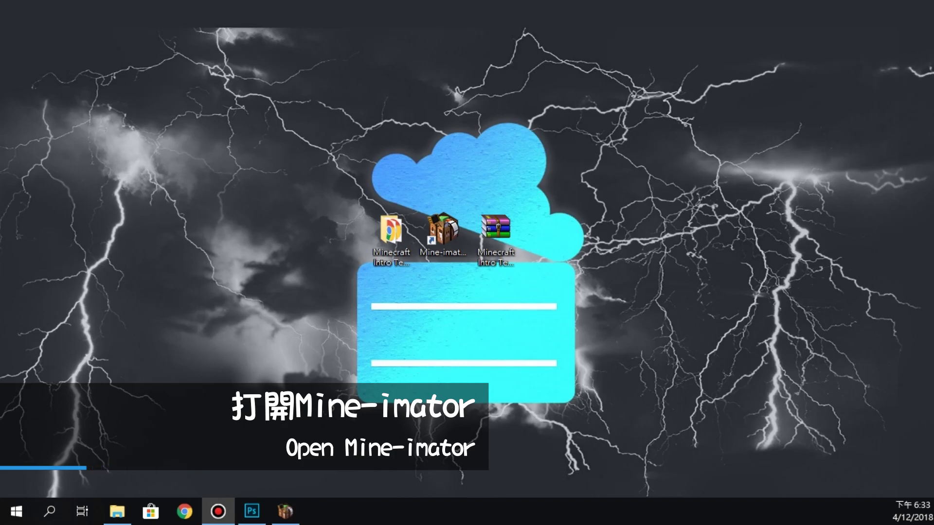
# Launch Mine-imator and open template 2.miproject from Desktop > Minecraft Intro Template #36 > STORM 350subs > template 2
pyautogui.click(589, 103)
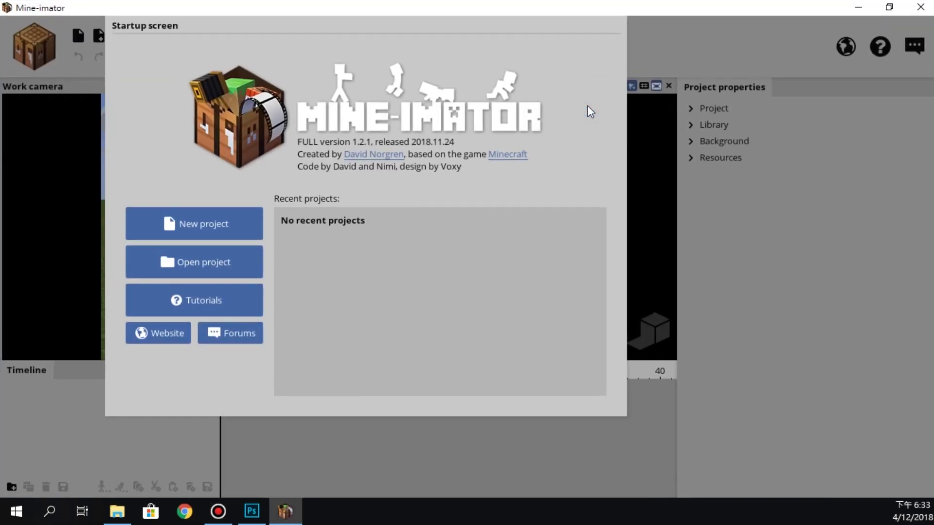
pyautogui.click(199, 269)
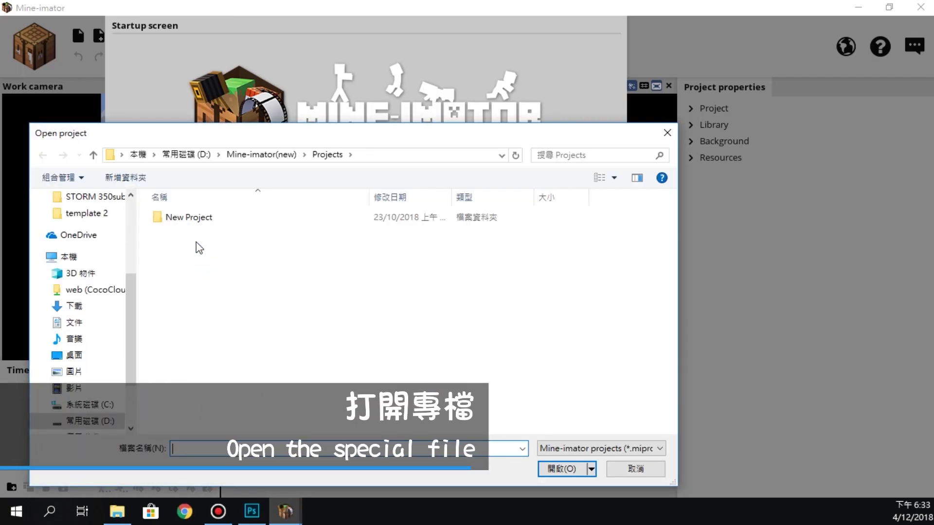
pyautogui.click(75, 355)
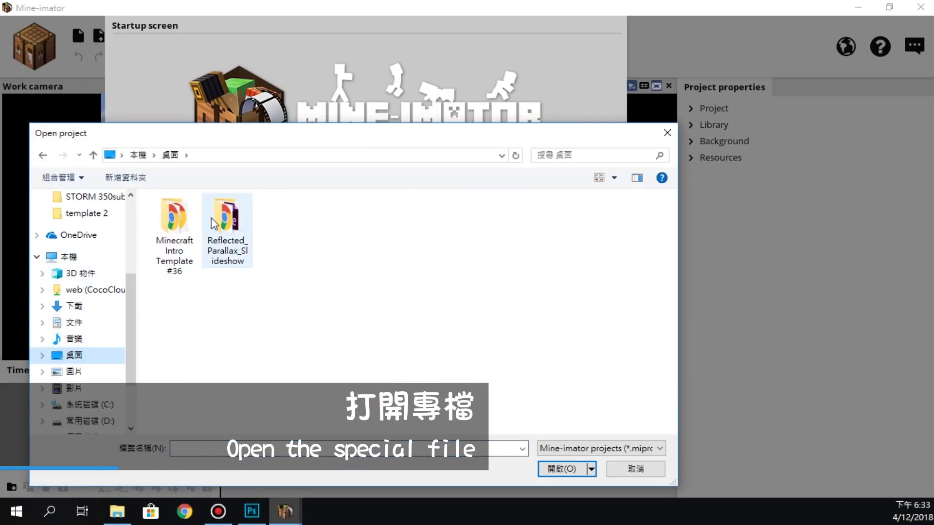
pyautogui.doubleClick(186, 227)
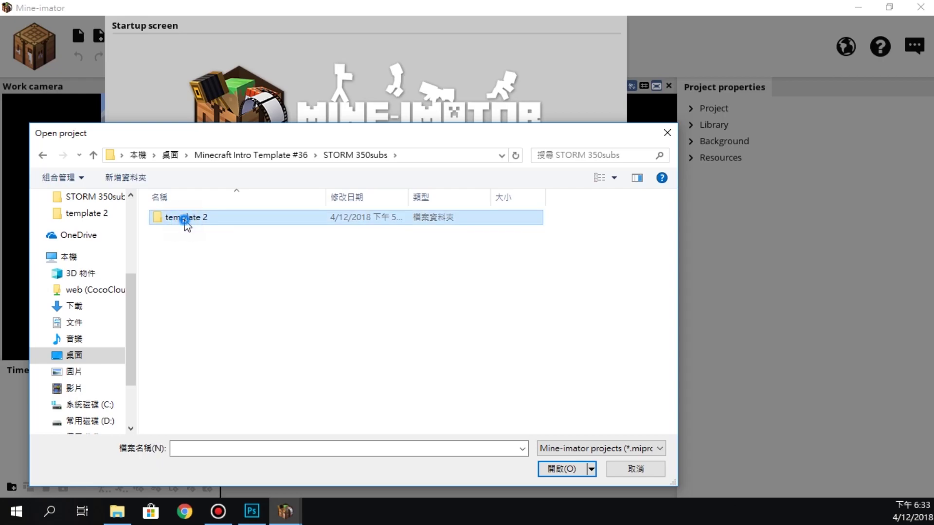
pyautogui.doubleClick(184, 218)
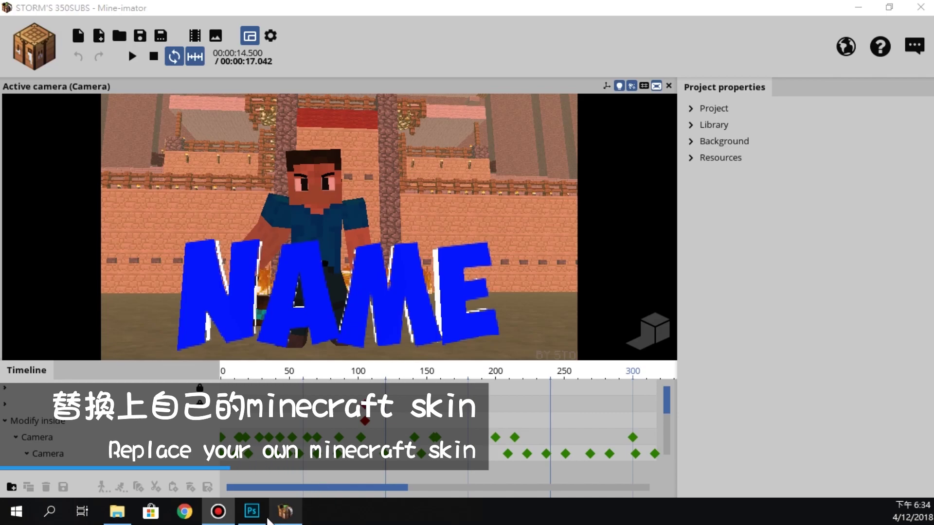
# Open Disilusion_YT.png from the AC-skin folder in Adobe Photoshop CC 2017
pyautogui.click(126, 516)
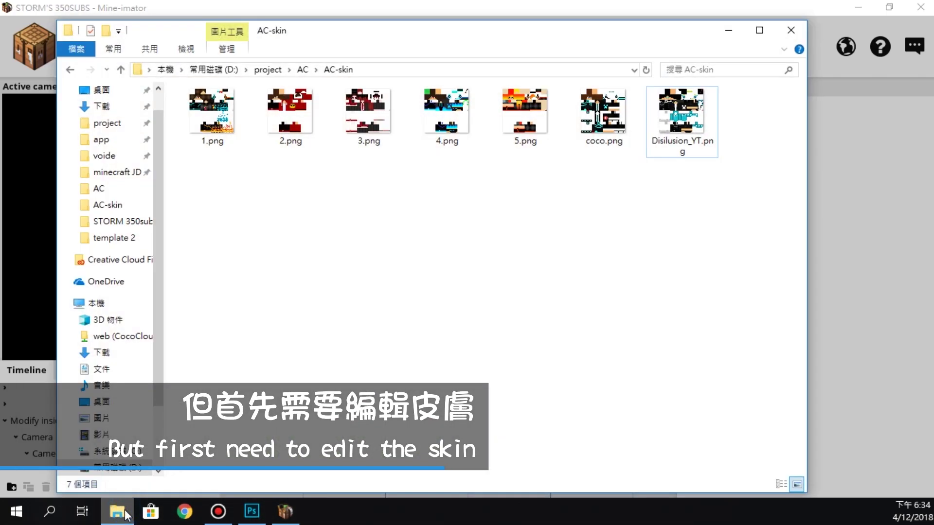
pyautogui.click(690, 128)
pyautogui.rightClick(691, 127)
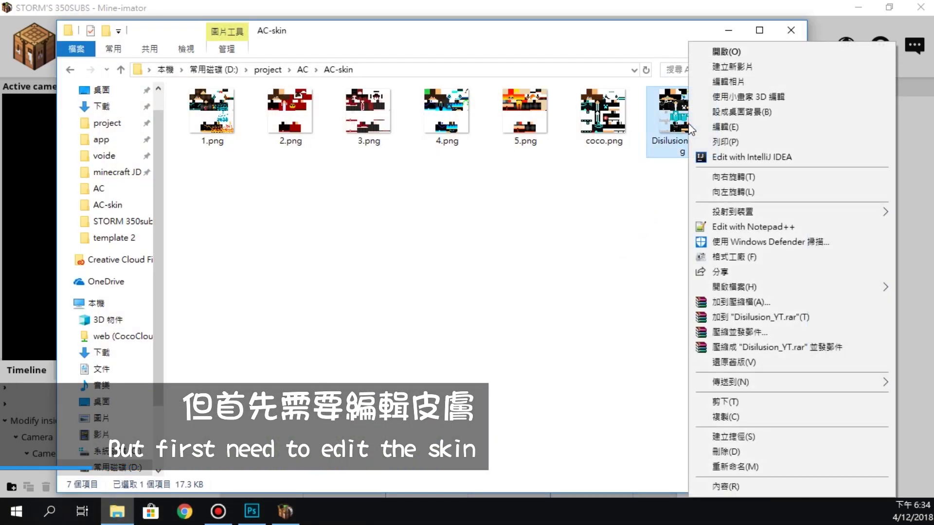
pyautogui.moveTo(734, 287)
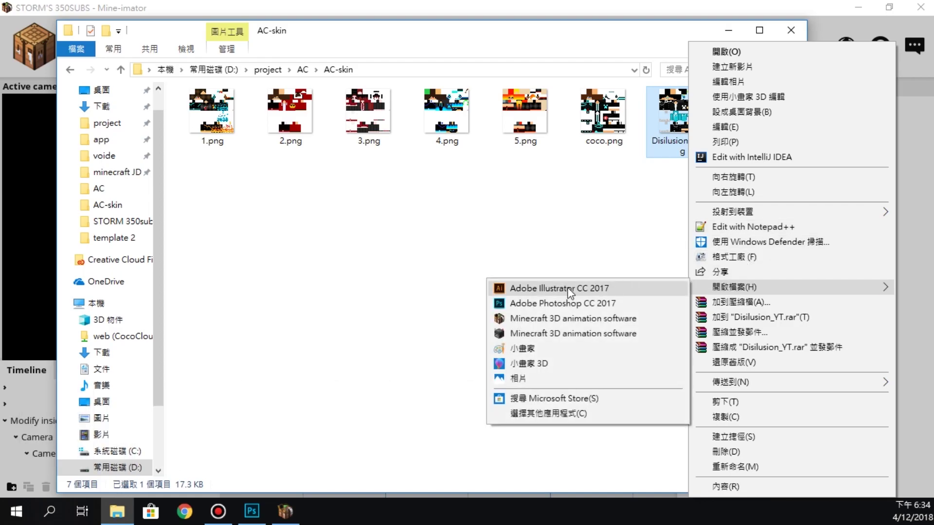
pyautogui.click(559, 302)
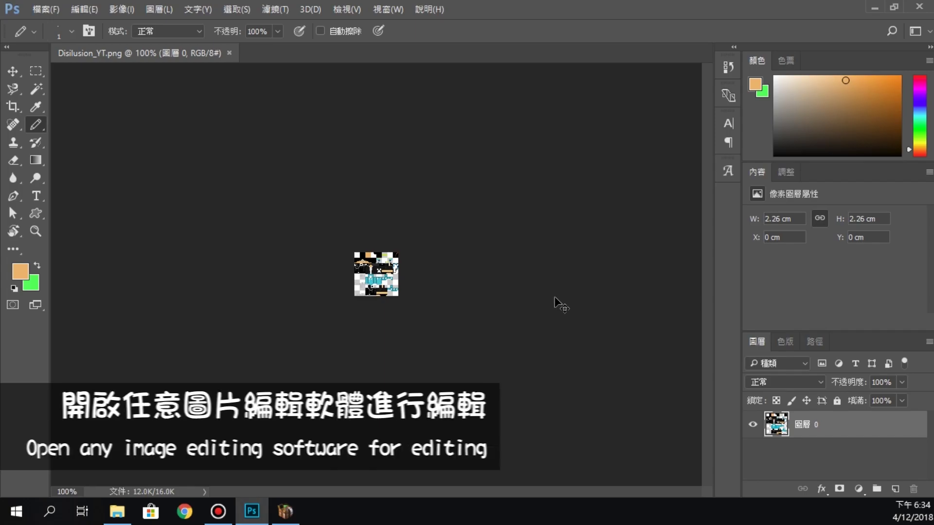
# Zoom in and cover the blue eyes with the face's skin tone using the Eyedropper and Pencil
pyautogui.keyDown('alt'); pyautogui.scroll(2, 555, 297); pyautogui.keyUp('alt')
pyautogui.keyDown('alt'); pyautogui.scroll(2, 558, 301); pyautogui.keyUp('alt')
pyautogui.keyDown('alt'); pyautogui.scroll(1, 560, 304); pyautogui.keyUp('alt')
pyautogui.keyDown('alt'); pyautogui.scroll(2, 559, 304); pyautogui.keyUp('alt')
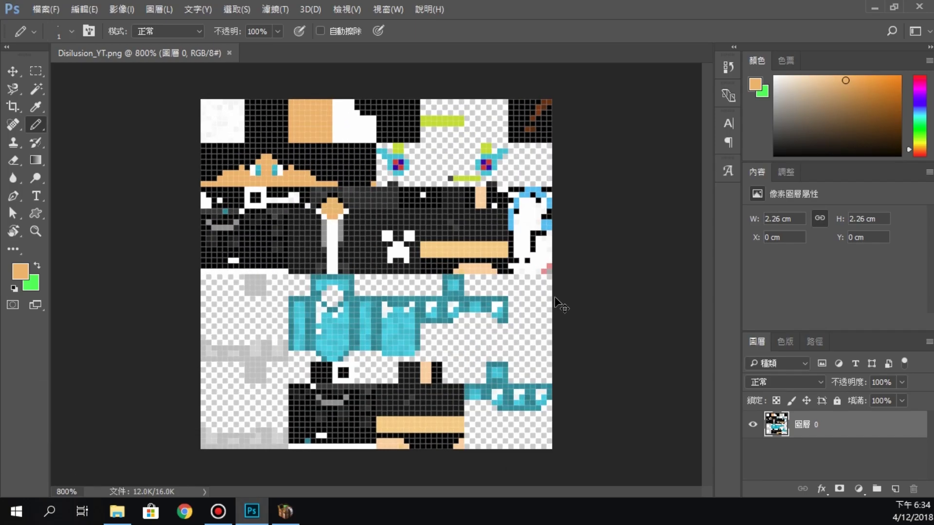
pyautogui.keyDown('alt'); pyautogui.scroll(2, 559, 304); pyautogui.keyUp('alt')
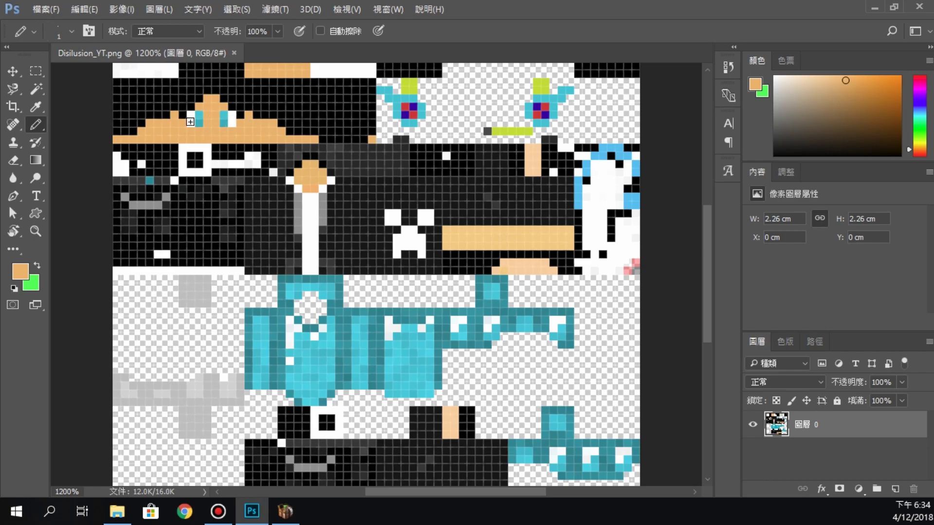
pyautogui.click(35, 107)
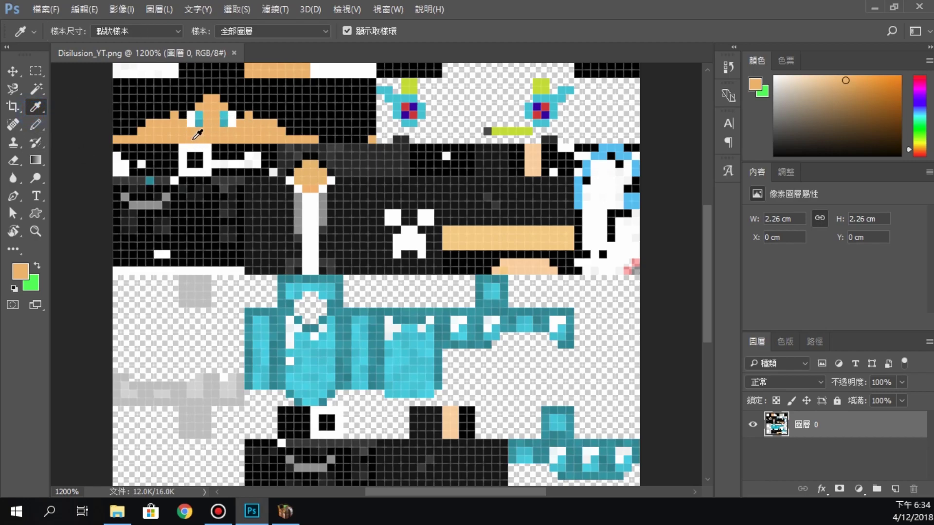
pyautogui.click(36, 125)
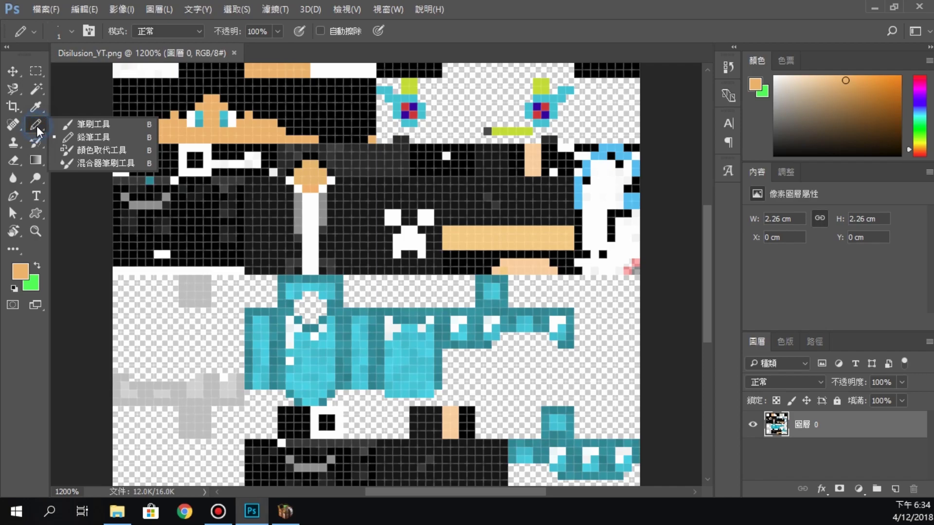
pyautogui.click(214, 129)
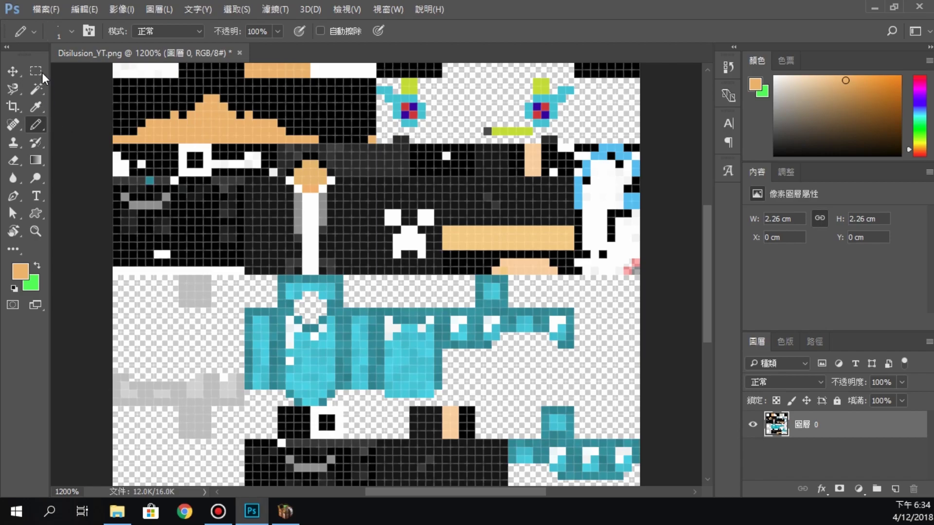
# Save the edited skin as a separate PNG copy named Disilusion_YT2.png
pyautogui.click(54, 13)
pyautogui.click(73, 158)
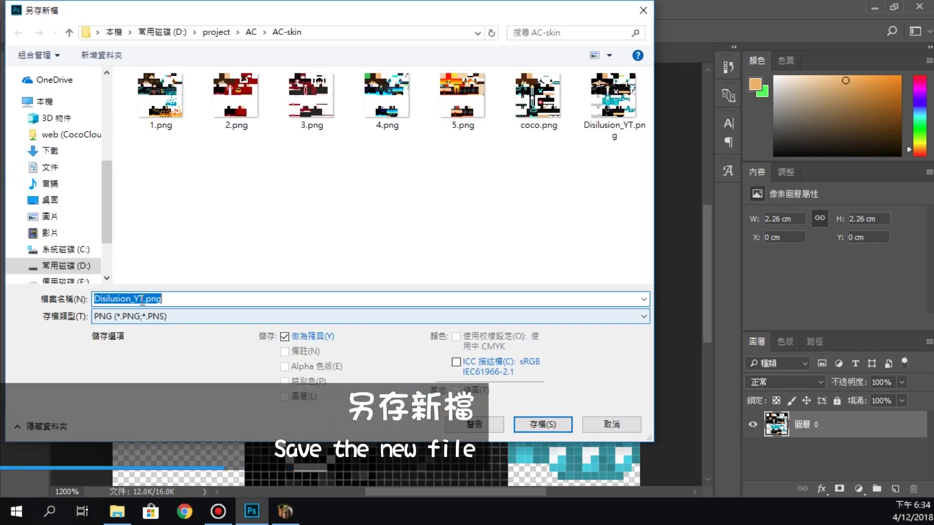
pyautogui.click(141, 299)
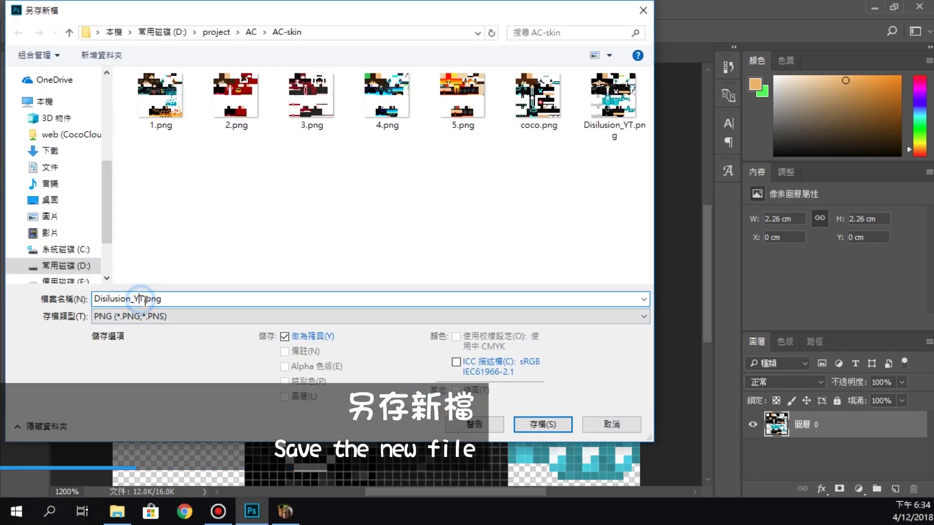
pyautogui.write('2')
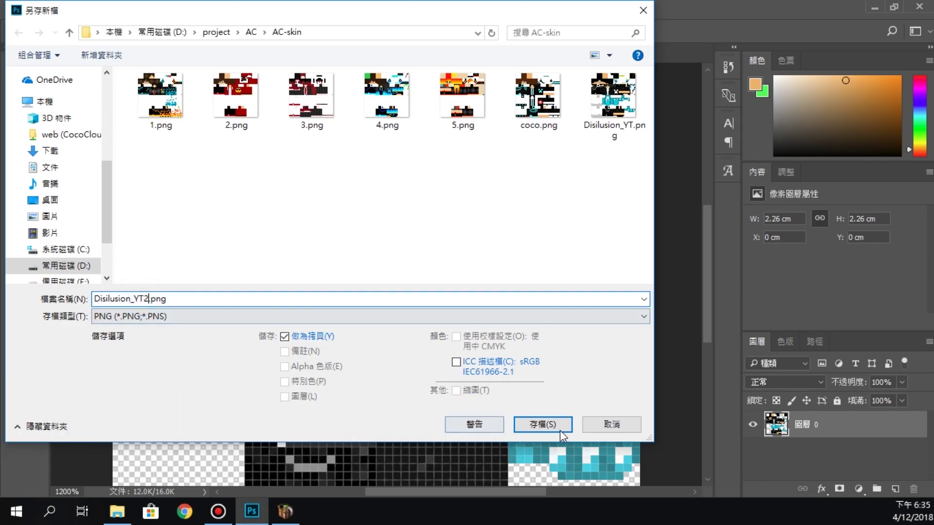
pyautogui.click(552, 425)
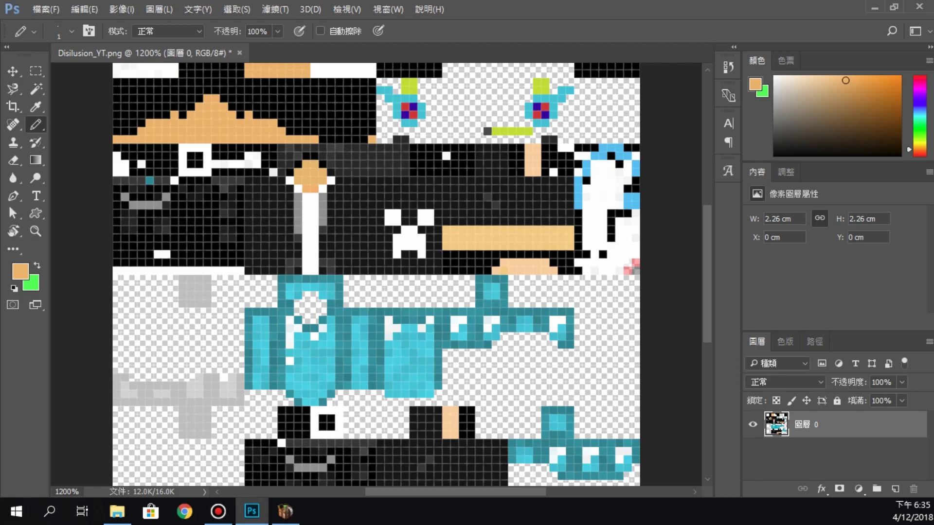
# Minimize Photoshop and hide the skins folder window to get back to Mine-imator
pyautogui.click(878, 9)
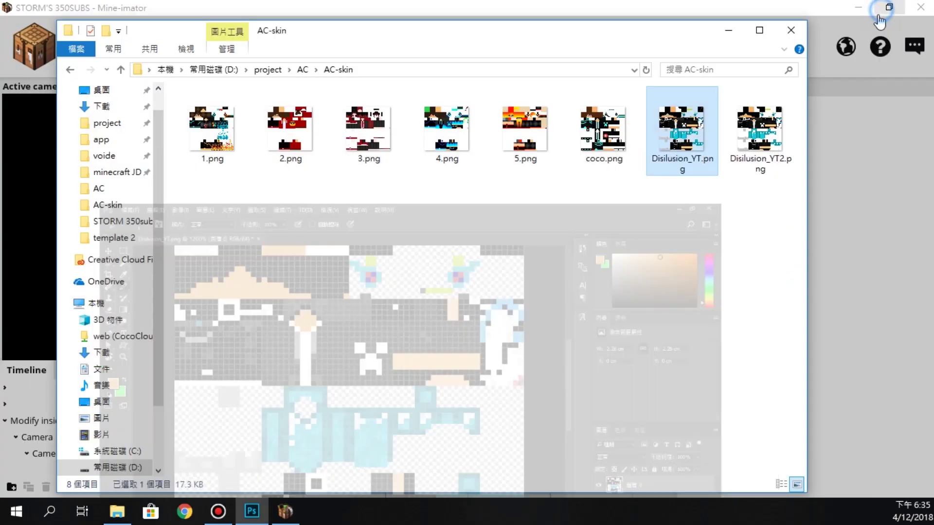
pyautogui.click(736, 26)
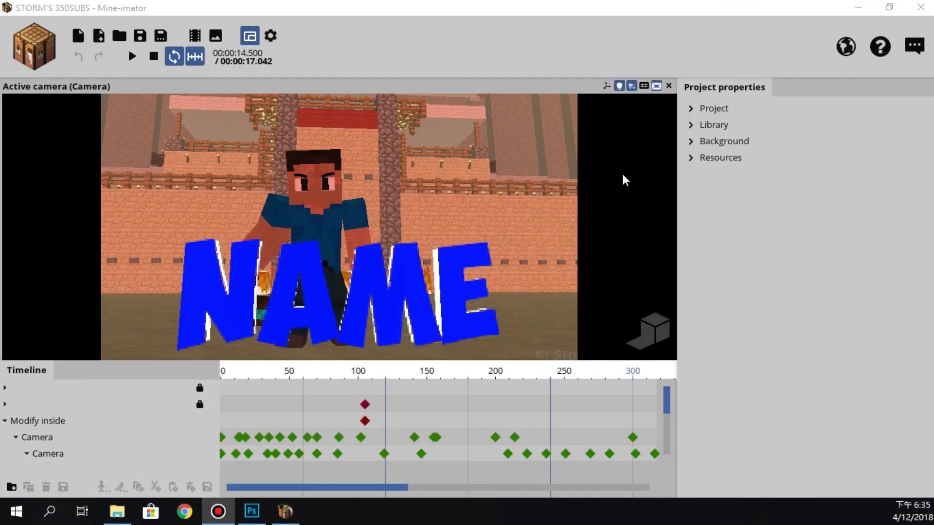
pyautogui.click(117, 511)
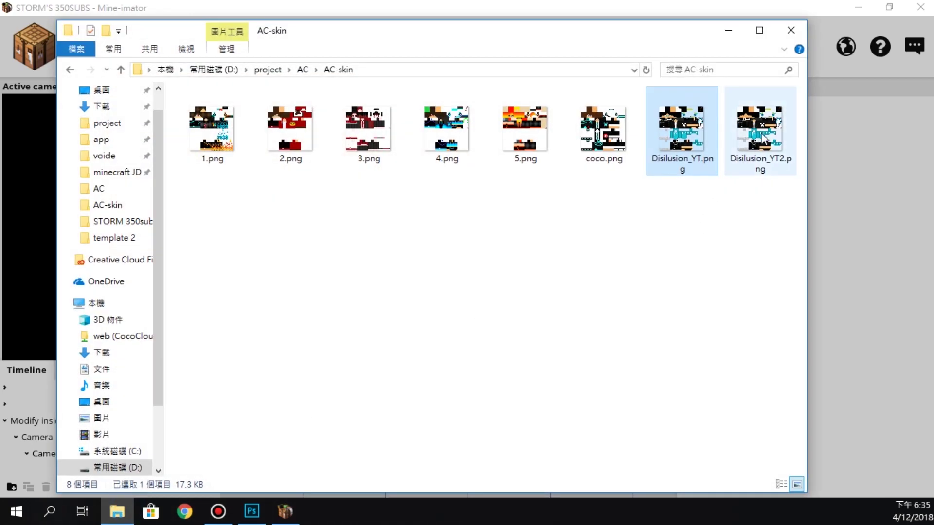
pyautogui.click(728, 30)
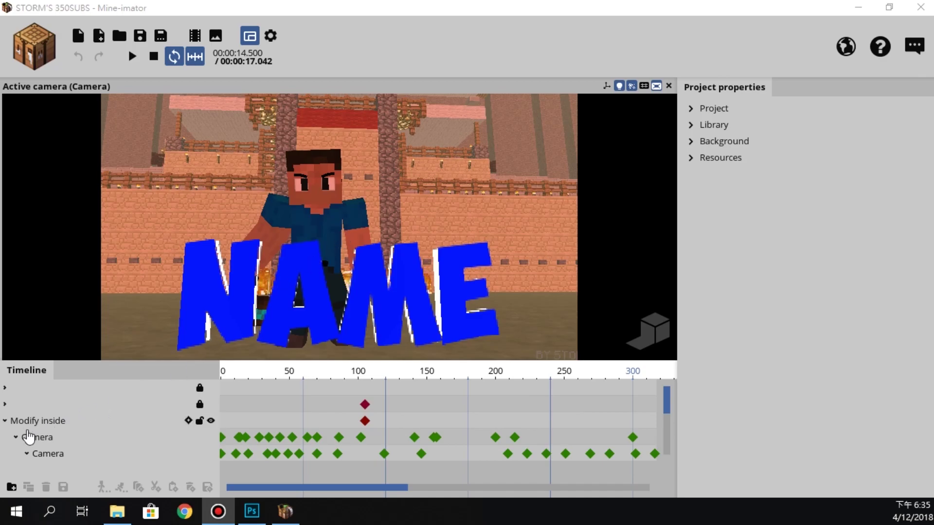
# Expand the YOU track and box-select all of the skin here character's keyframes from frame 0
pyautogui.click(15, 437)
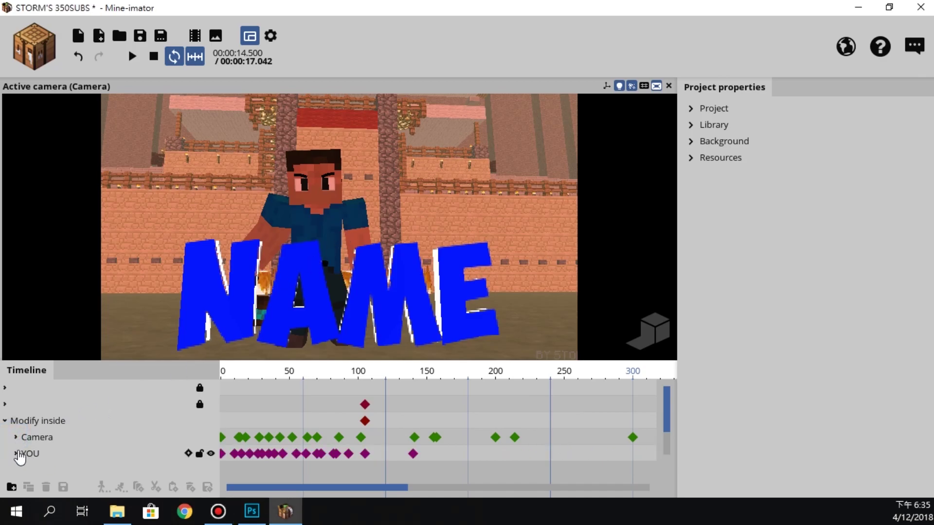
pyautogui.click(16, 453)
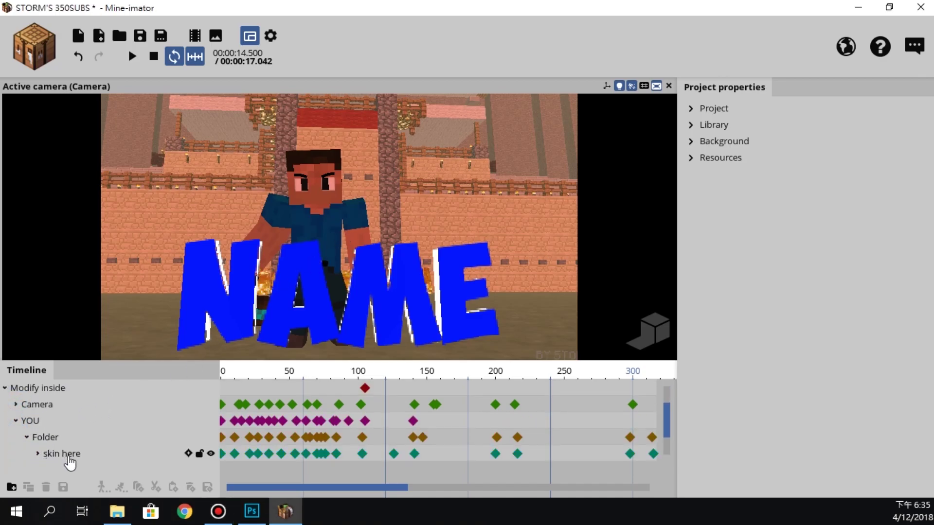
pyautogui.click(70, 455)
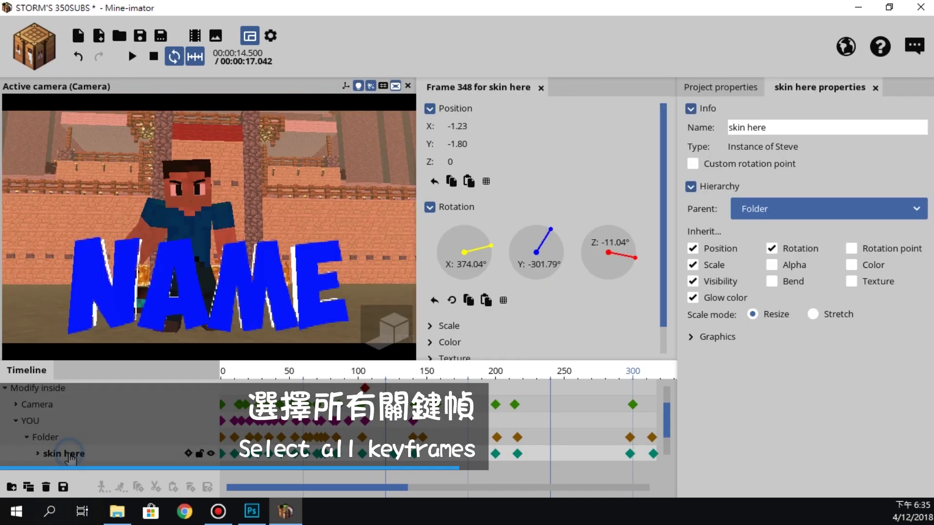
pyautogui.click(230, 383)
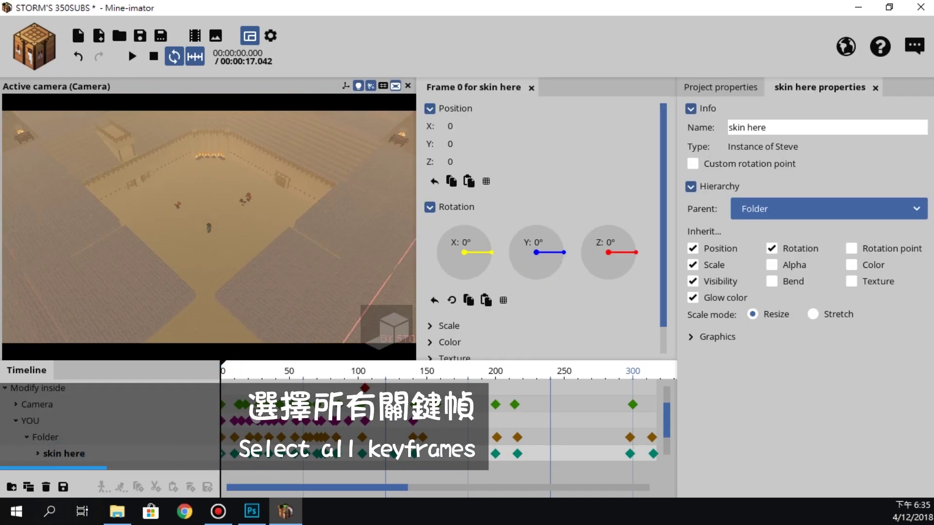
pyautogui.keyDown('ctrl'); pyautogui.scroll(-3, 441, 464); pyautogui.keyUp('ctrl')
pyautogui.moveTo(456, 457); pyautogui.dragTo(201, 462)
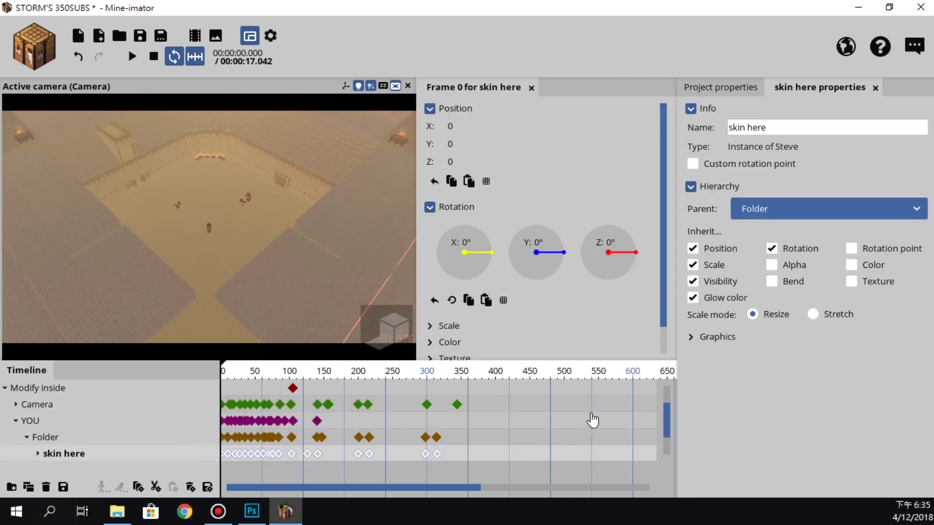
# Scroll the properties panel to show the selected keyframes' texture settings
pyautogui.keyDown('ctrl'); pyautogui.scroll(-3, 584, 290); pyautogui.keyUp('ctrl')
pyautogui.keyDown('ctrl'); pyautogui.scroll(-3, 585, 291); pyautogui.keyUp('ctrl')
pyautogui.scroll(-2, 584, 291)
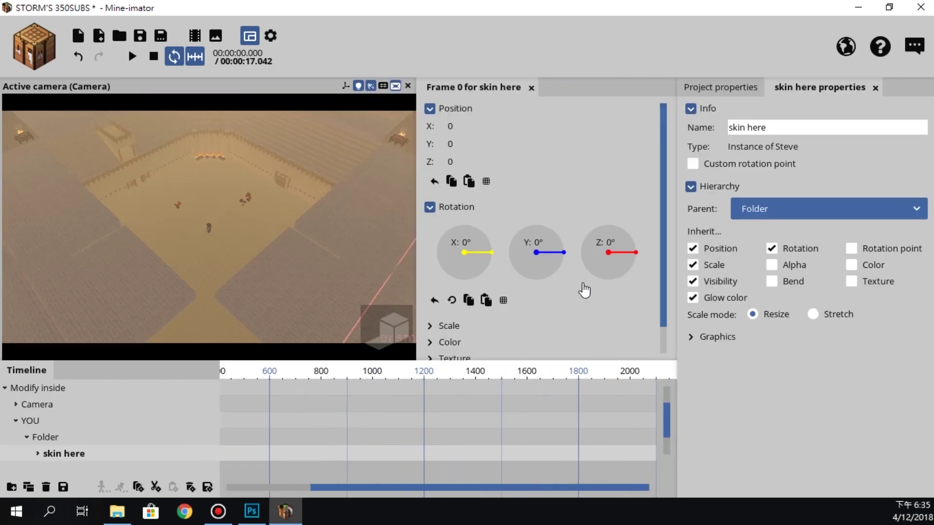
pyautogui.scroll(3, 376, 496)
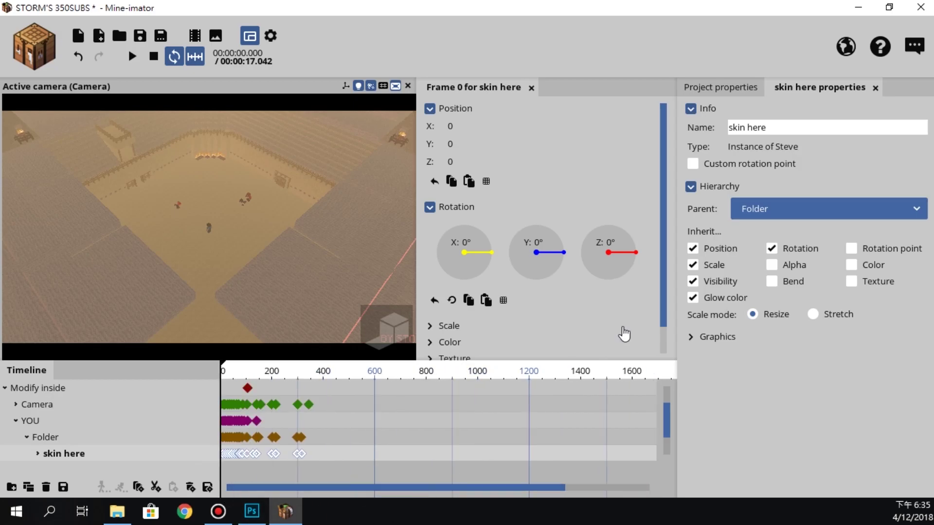
pyautogui.moveTo(666, 300); pyautogui.dragTo(665, 327)
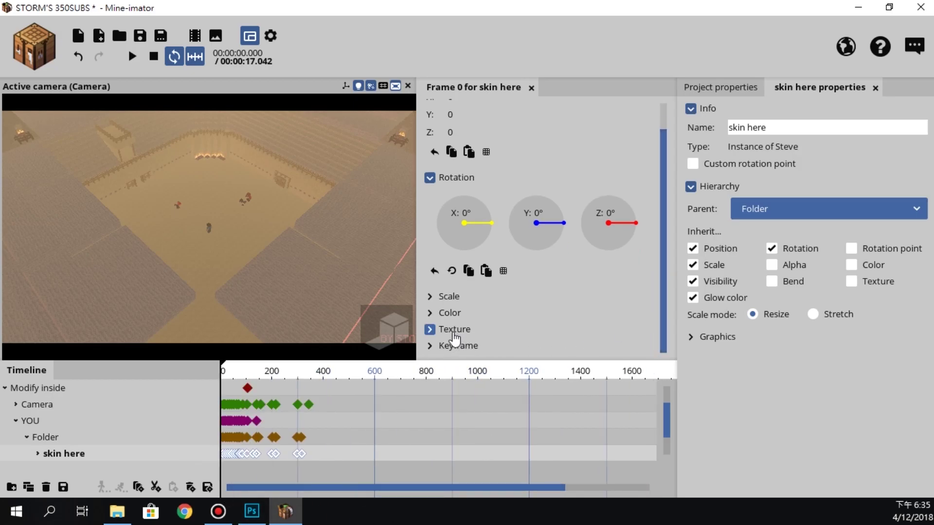
pyautogui.click(453, 334)
pyautogui.moveTo(663, 284); pyautogui.dragTo(640, 340)
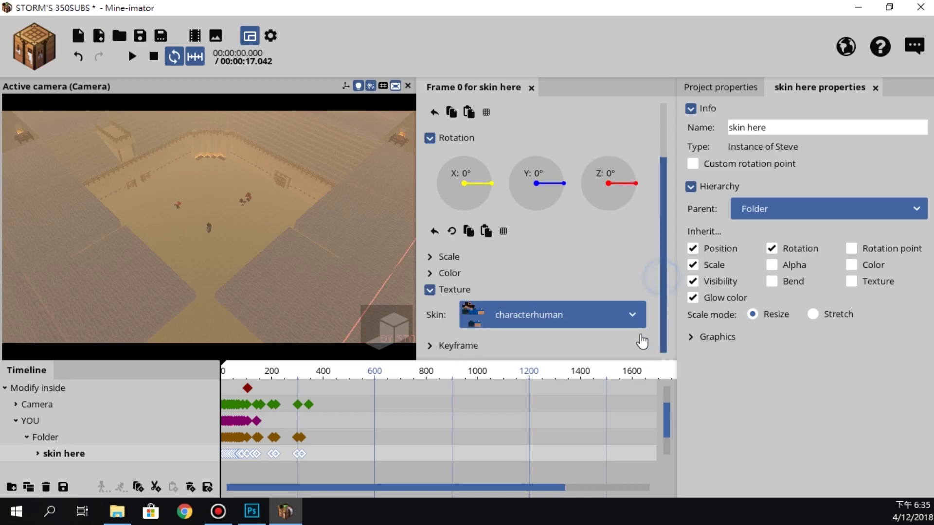
# Browse the Texture skin list, keep characterhuman, and display the project's imported Resources
pyautogui.click(580, 316)
pyautogui.scroll(2, 587, 397)
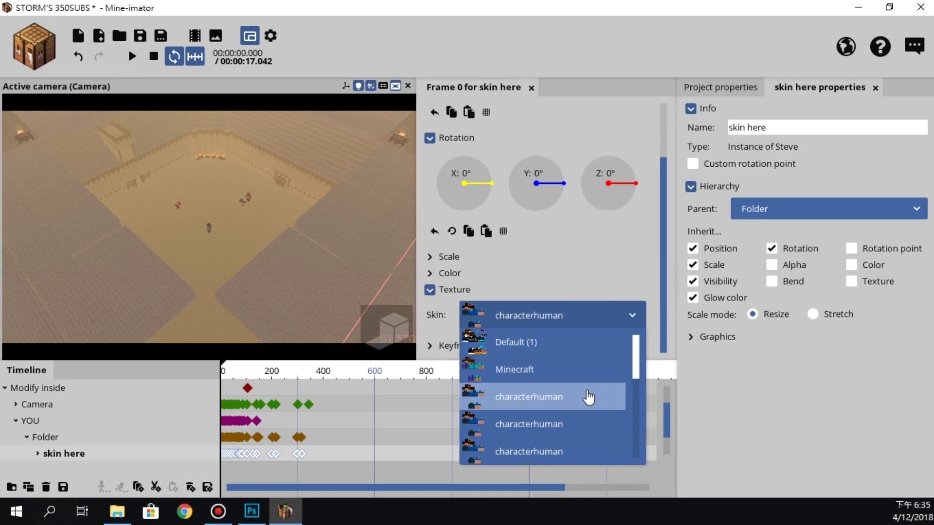
pyautogui.scroll(-3, 588, 398)
pyautogui.scroll(-3, 588, 398)
pyautogui.scroll(3, 589, 397)
pyautogui.scroll(1, 588, 397)
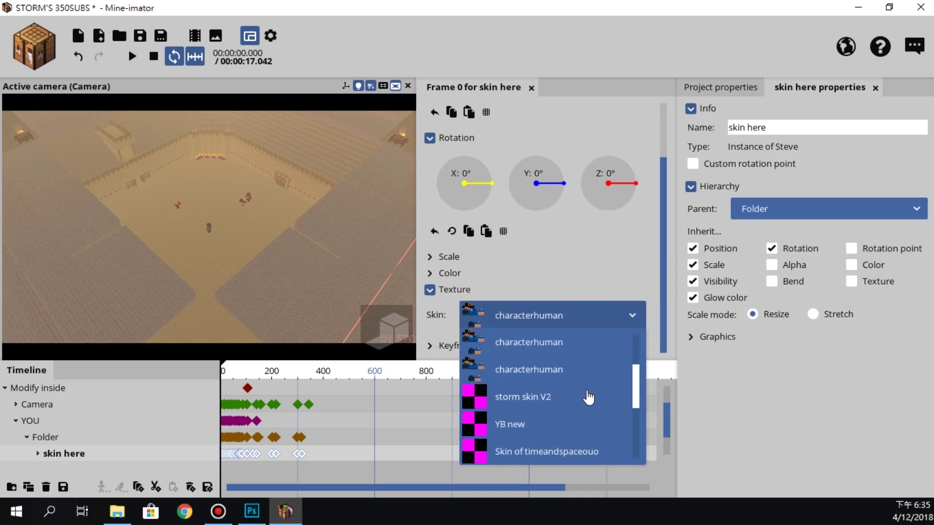
pyautogui.scroll(1, 589, 397)
pyautogui.scroll(-4, 588, 397)
pyautogui.scroll(-1, 579, 370)
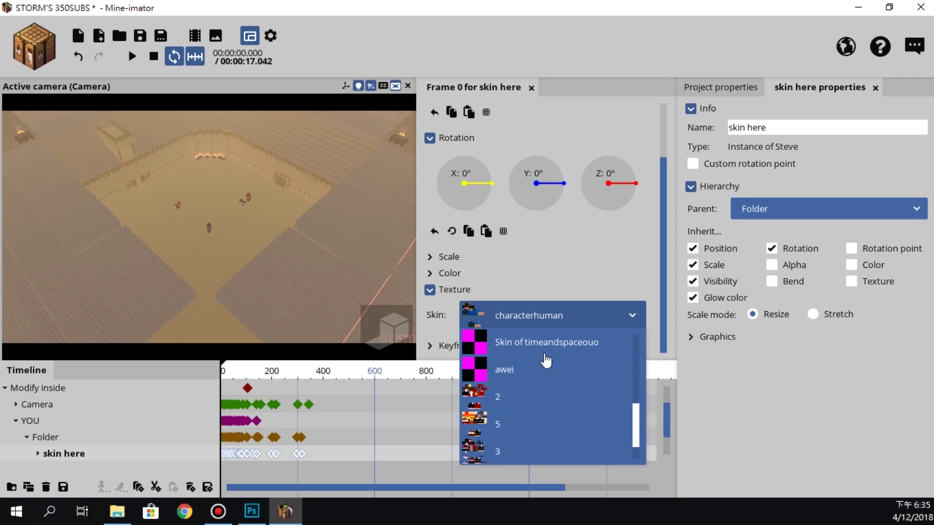
pyautogui.click(736, 92)
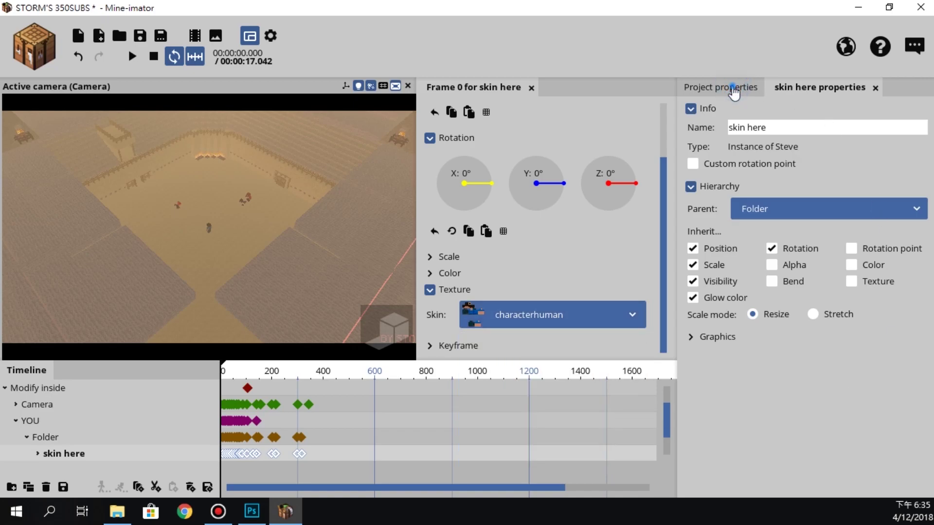
pyautogui.click(736, 92)
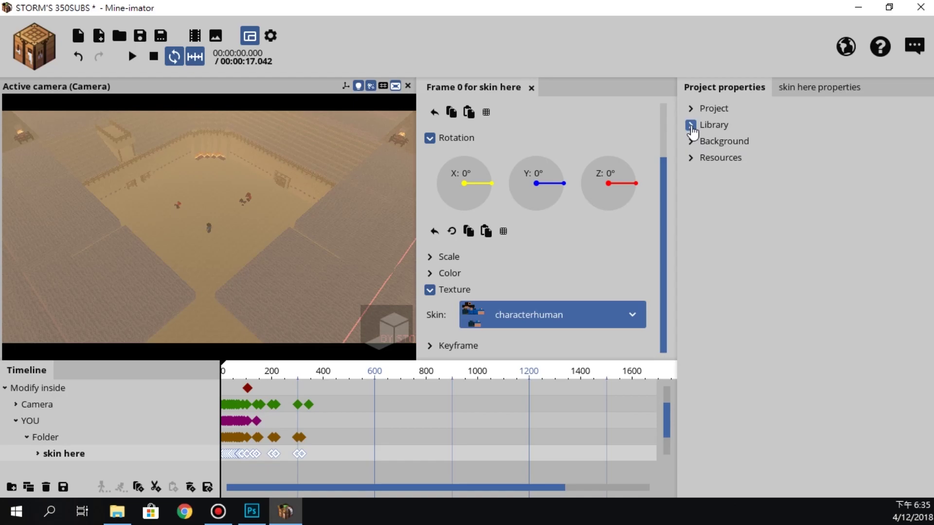
pyautogui.click(692, 158)
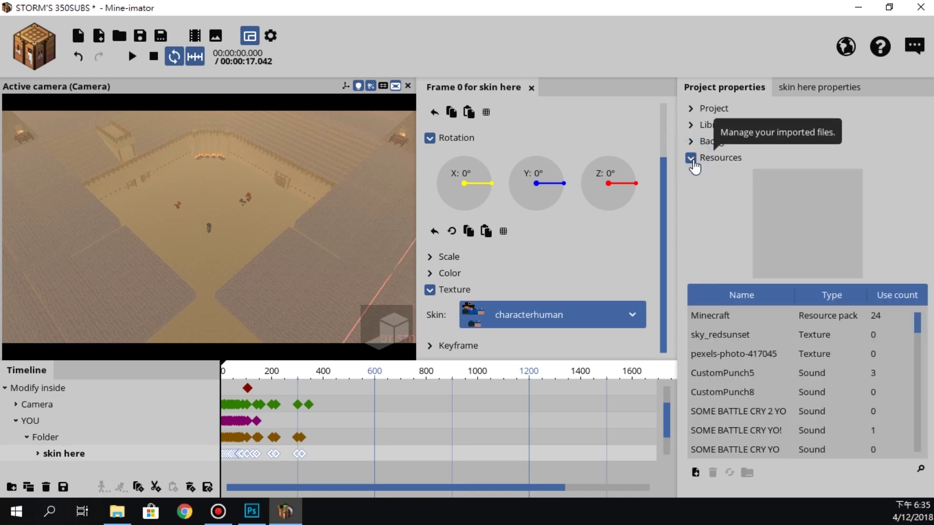
# Import AC-skin/Disilusion_YT2.png into the project's resources as a Skin
pyautogui.click(694, 473)
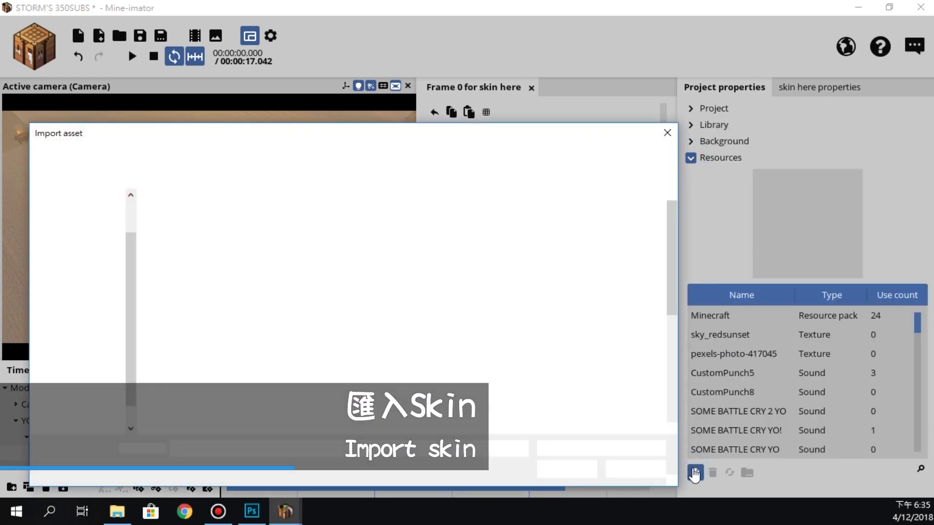
pyautogui.scroll(1, 104, 294)
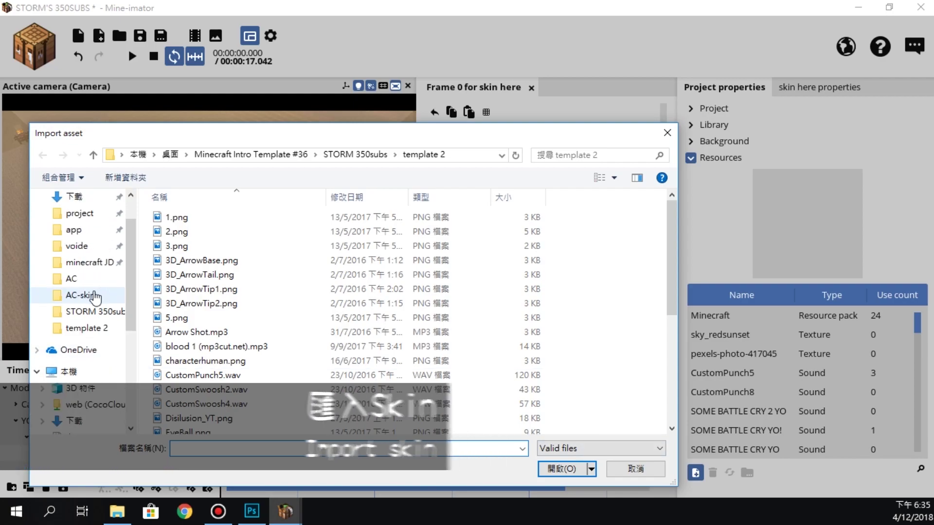
pyautogui.click(90, 295)
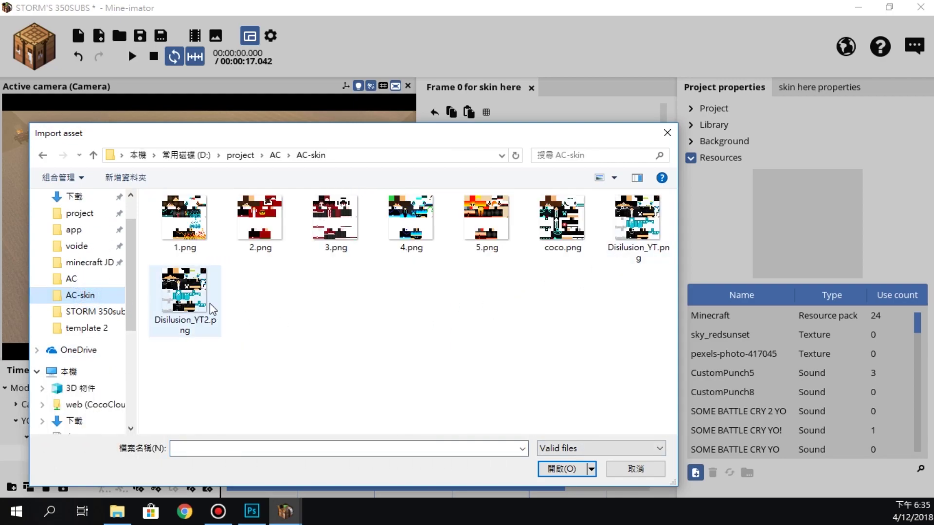
pyautogui.click(188, 305)
pyautogui.click(563, 470)
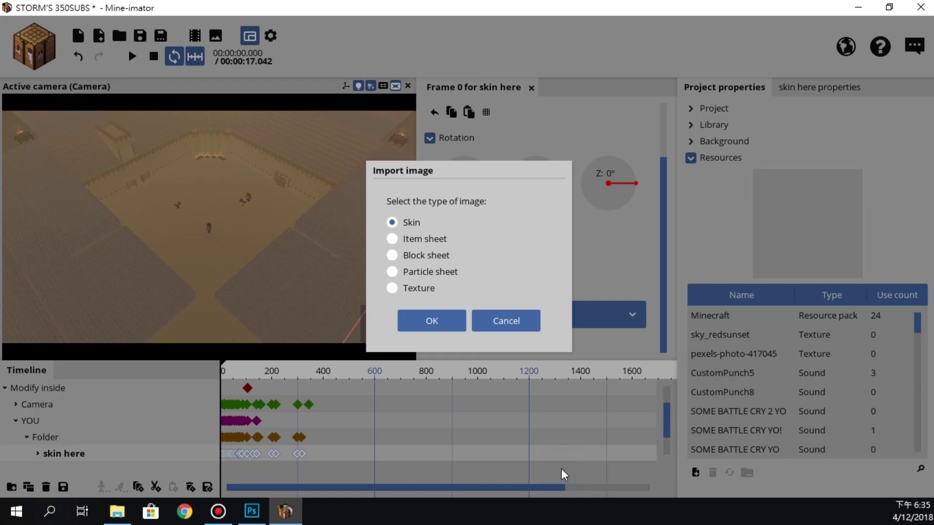
pyautogui.click(422, 317)
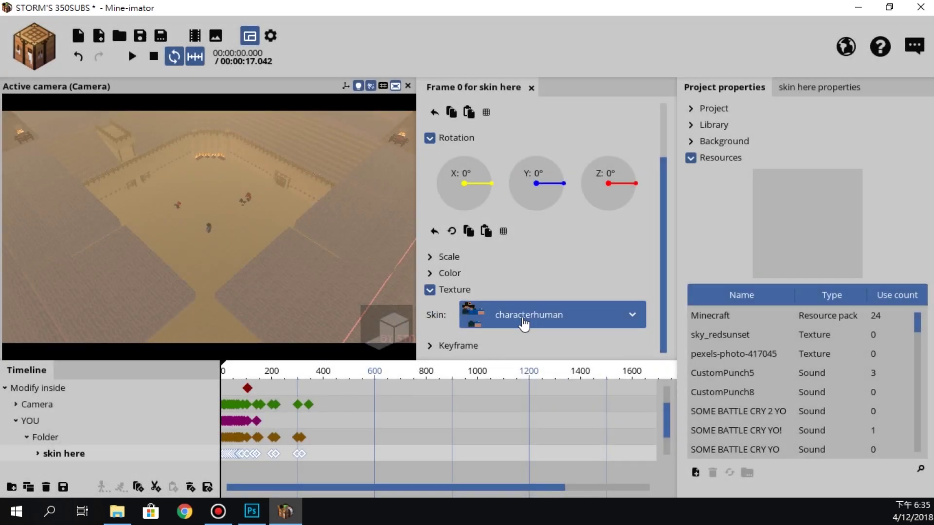
# Apply the Disilusion_YT2 skin to skin here and preview it at frame 368
pyautogui.click(524, 324)
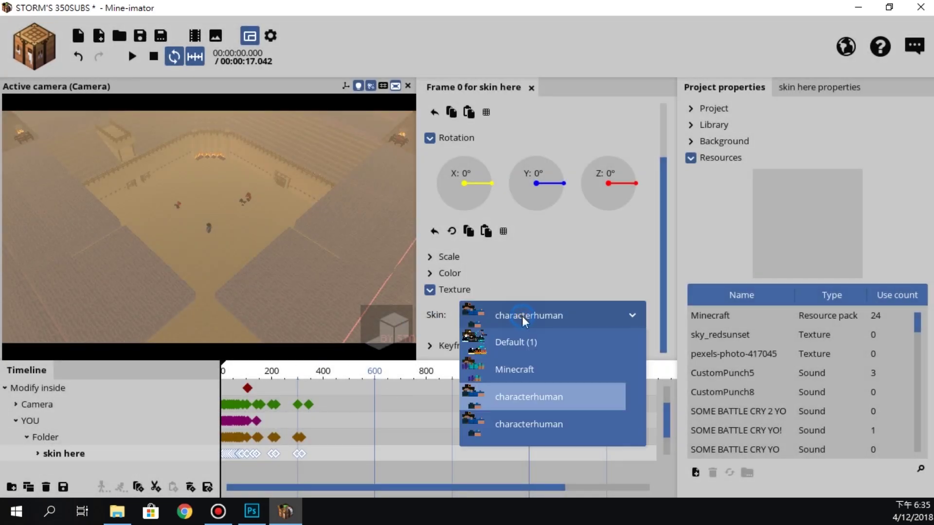
pyautogui.scroll(-1, 562, 390)
pyautogui.scroll(-3, 564, 393)
pyautogui.scroll(-1, 565, 393)
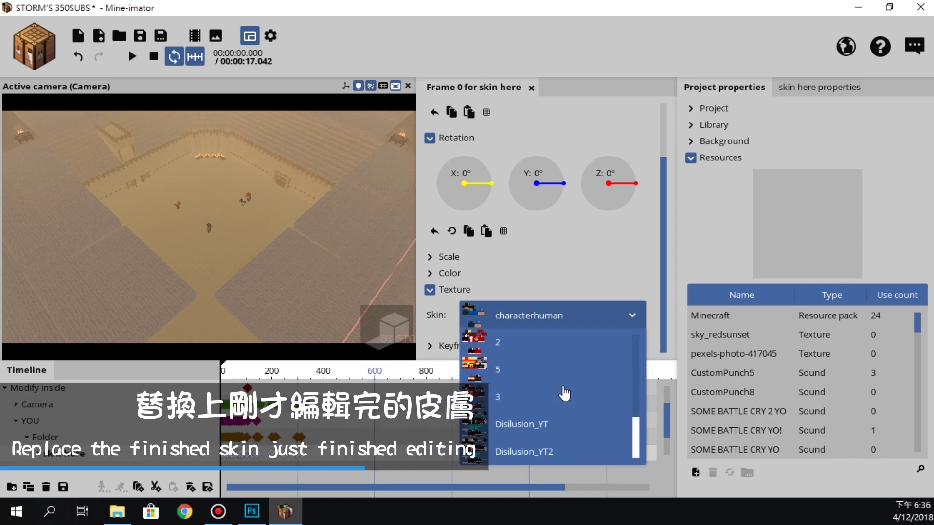
pyautogui.click(482, 451)
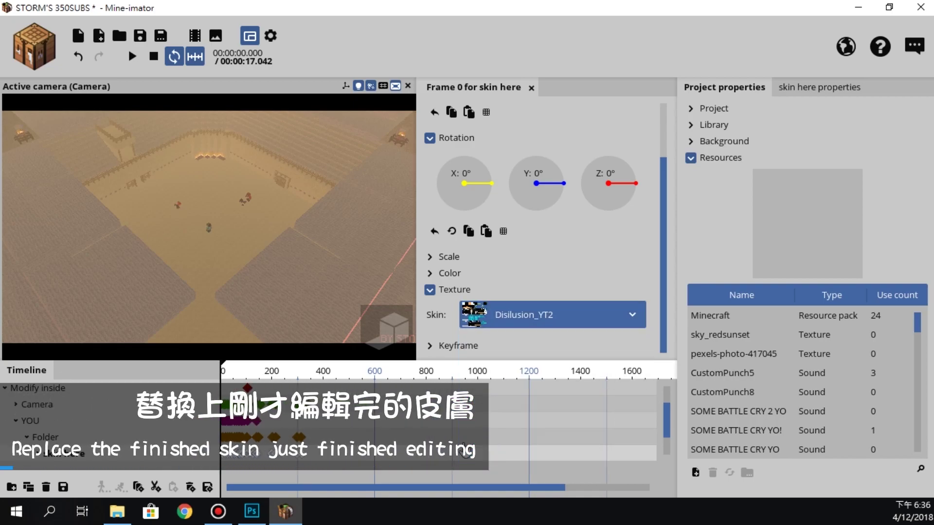
pyautogui.click(263, 372)
pyautogui.moveTo(286, 377); pyautogui.dragTo(316, 377)
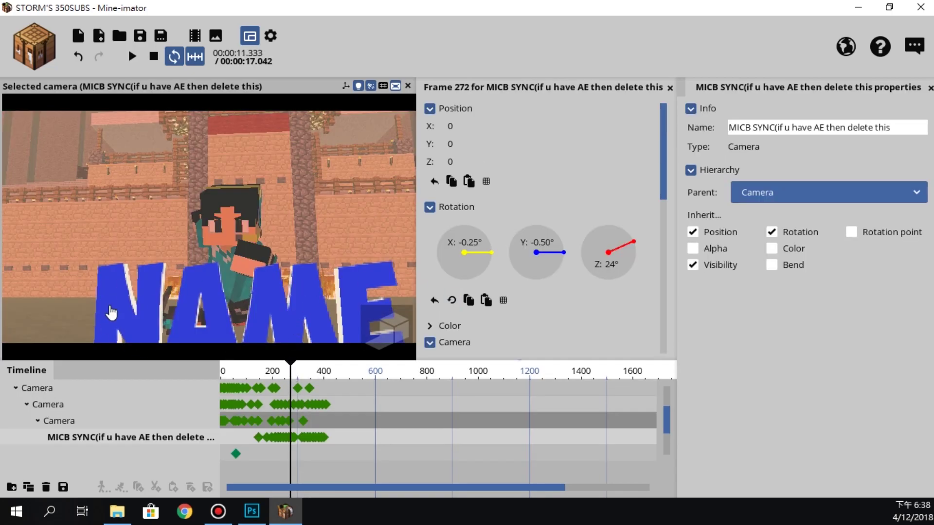
# Change both Your Name text objects from 'name' to 'MY name' and check it at frame 123
pyautogui.click(670, 90)
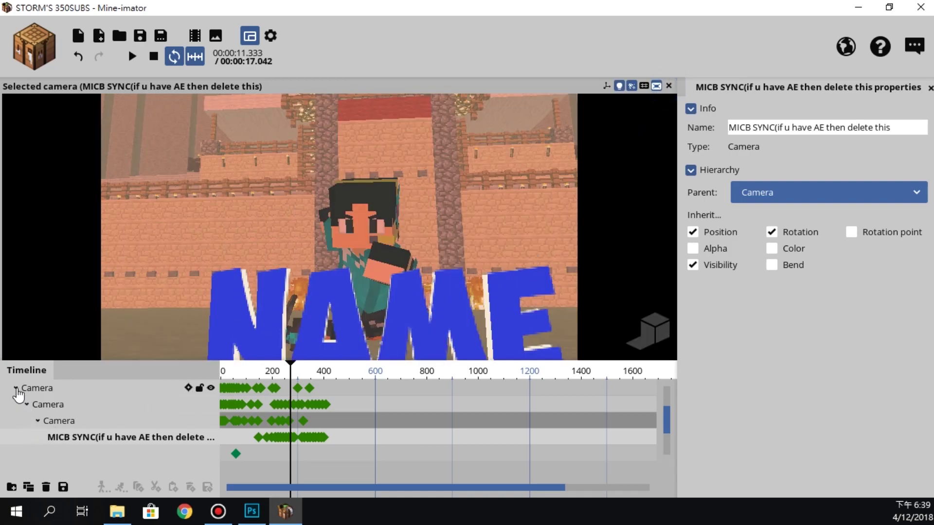
pyautogui.click(16, 387)
pyautogui.click(6, 389)
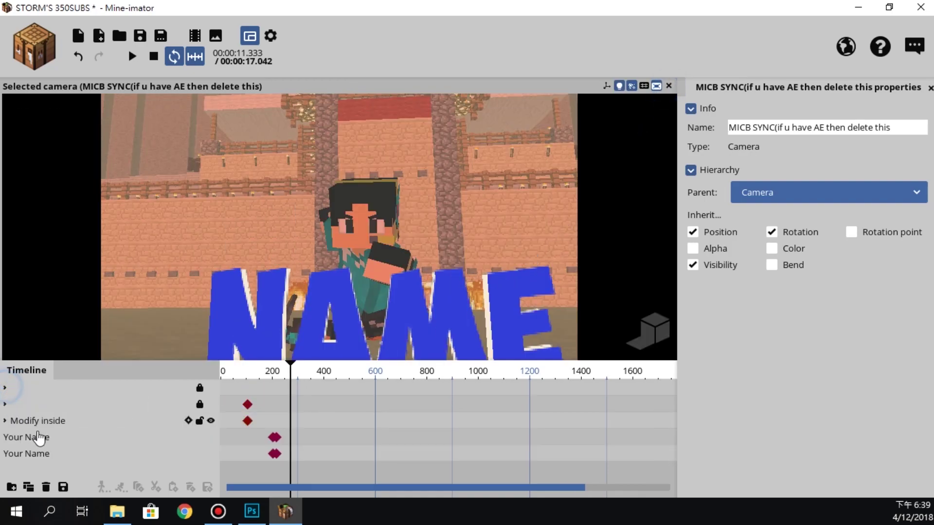
pyautogui.moveTo(59, 435); pyautogui.dragTo(13, 468)
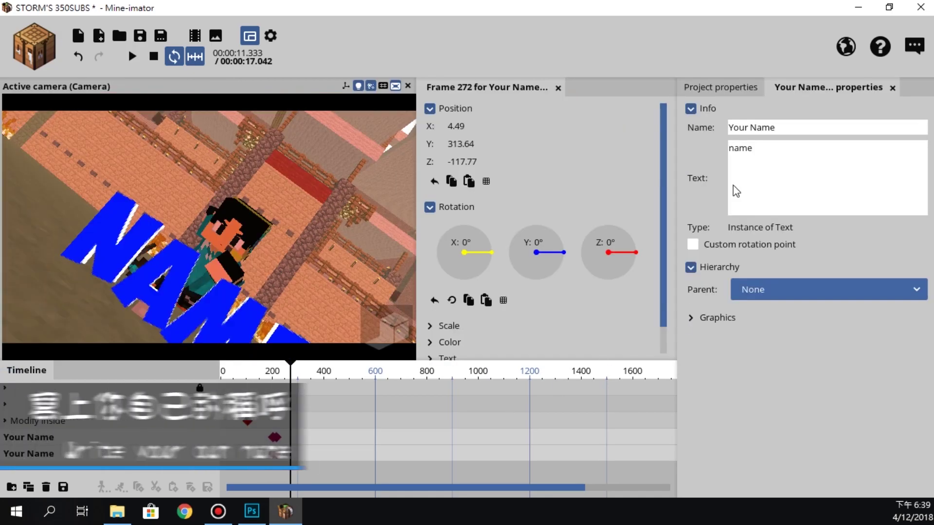
pyautogui.doubleClick(739, 150)
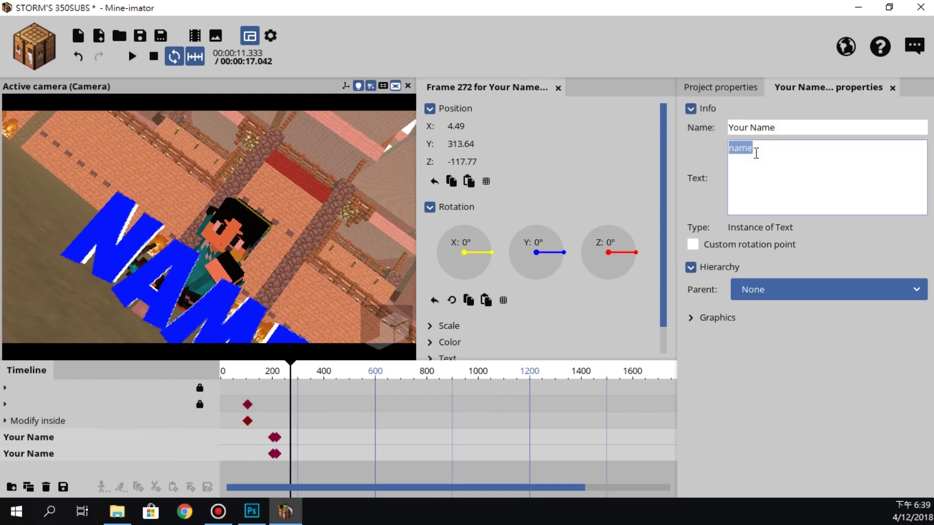
pyautogui.write('MY ')
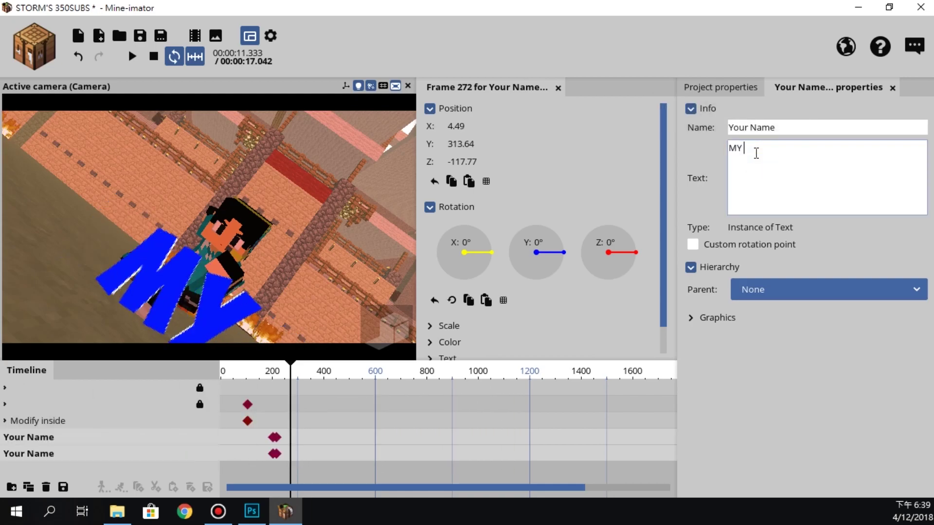
pyautogui.write('name')
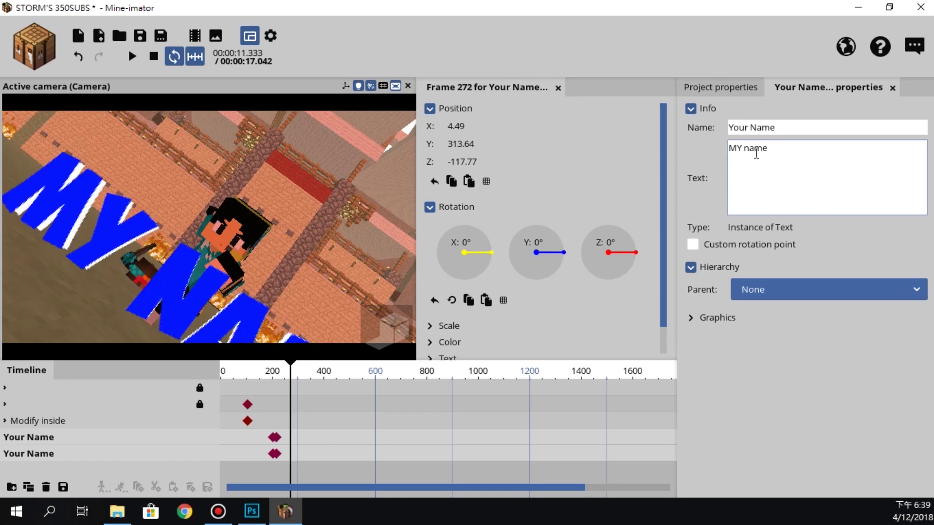
pyautogui.moveTo(283, 380)
pyautogui.mouseDown()
pyautogui.moveTo(253, 383)
pyautogui.moveTo(291, 388)
pyautogui.mouseUp()
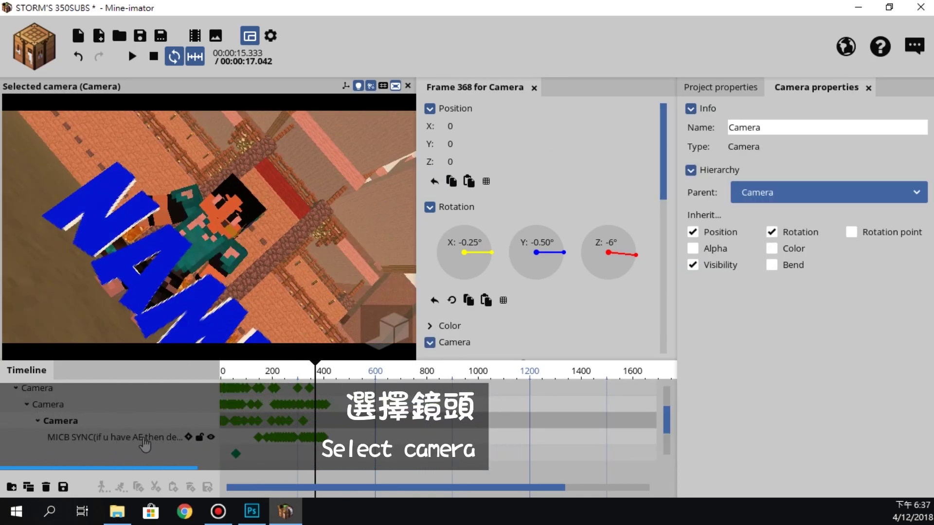
pyautogui.click(75, 438)
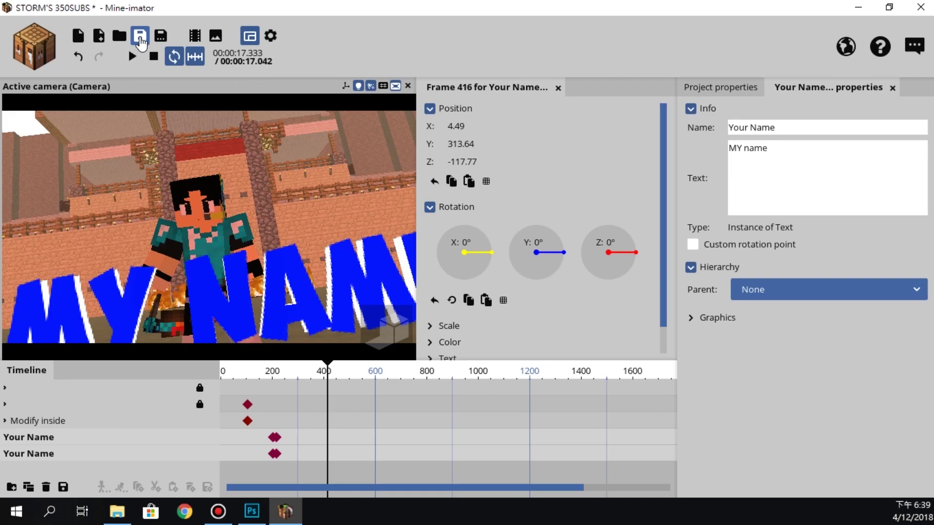
# Save the project and export FHD 1080p 30 fps MP4 STORM'S 350SUBS.mp4 to template 2, overwriting the old file
pyautogui.click(140, 36)
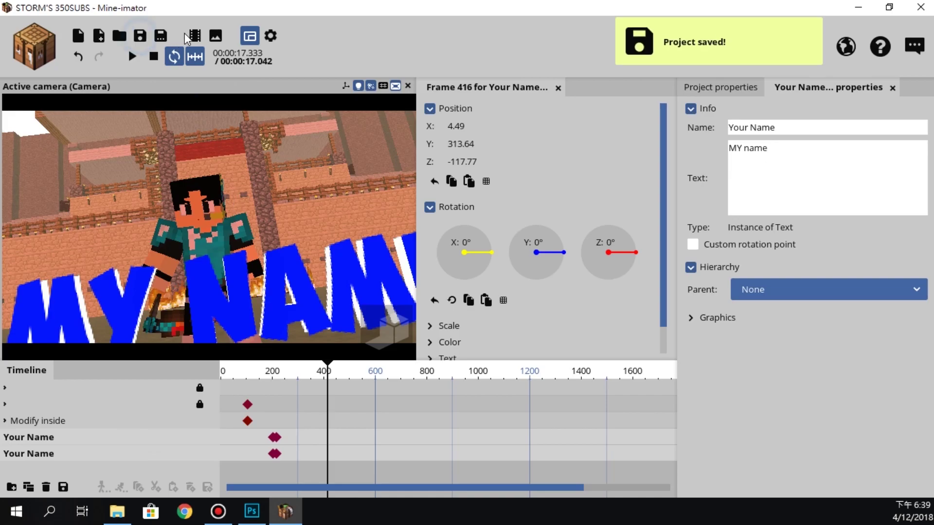
pyautogui.click(195, 36)
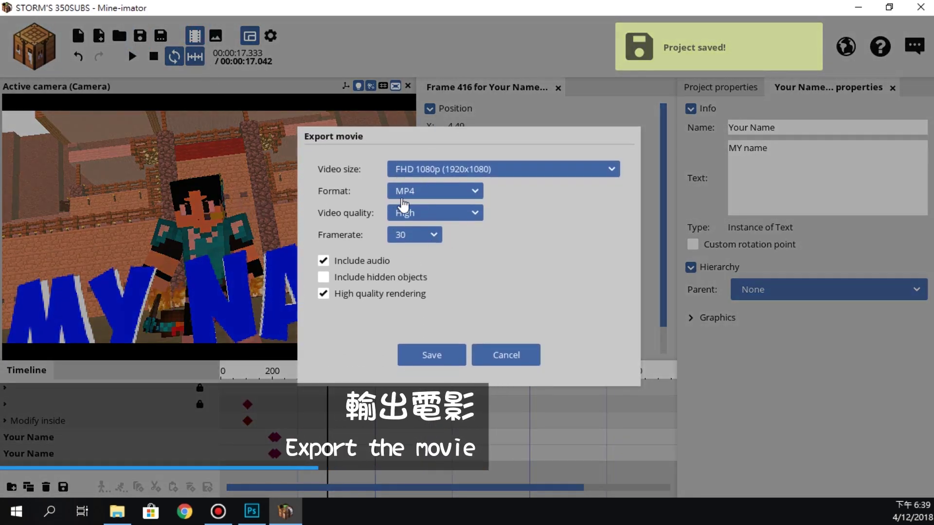
pyautogui.click(433, 355)
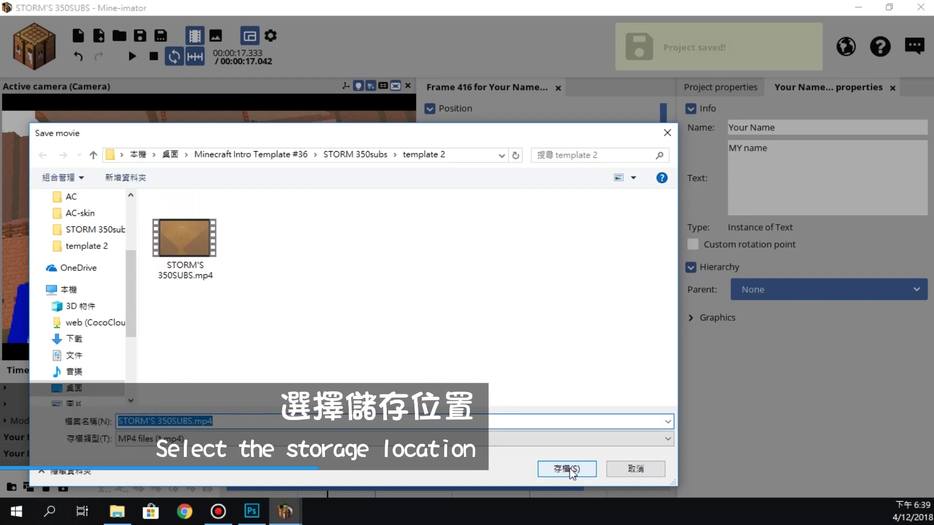
pyautogui.click(572, 470)
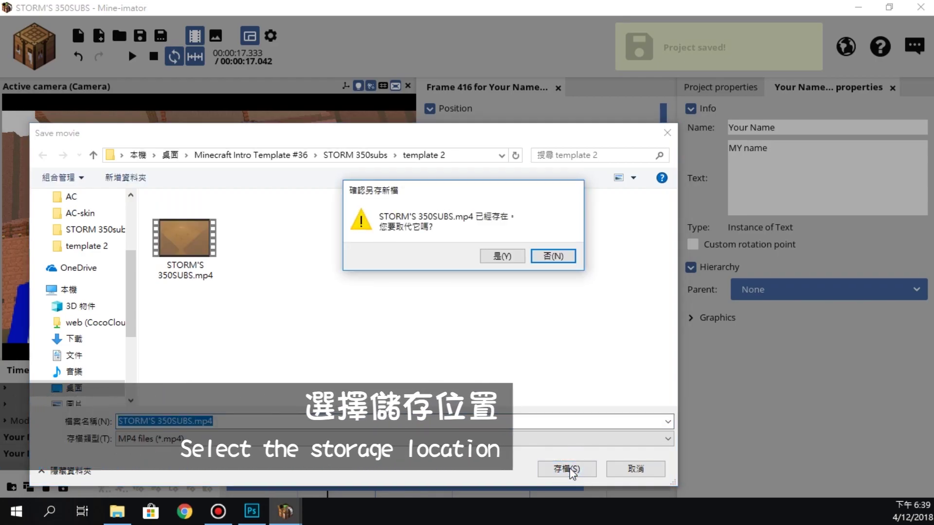
pyautogui.click(503, 257)
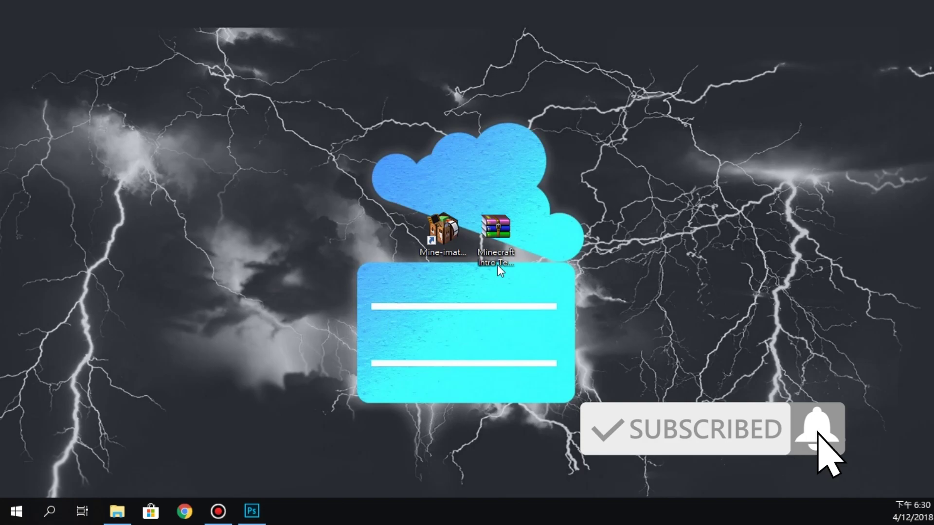
# Unpack the Minecraft Intro Template #36 folder from the .rar onto the desktop and close WinRAR
pyautogui.doubleClick(498, 245)
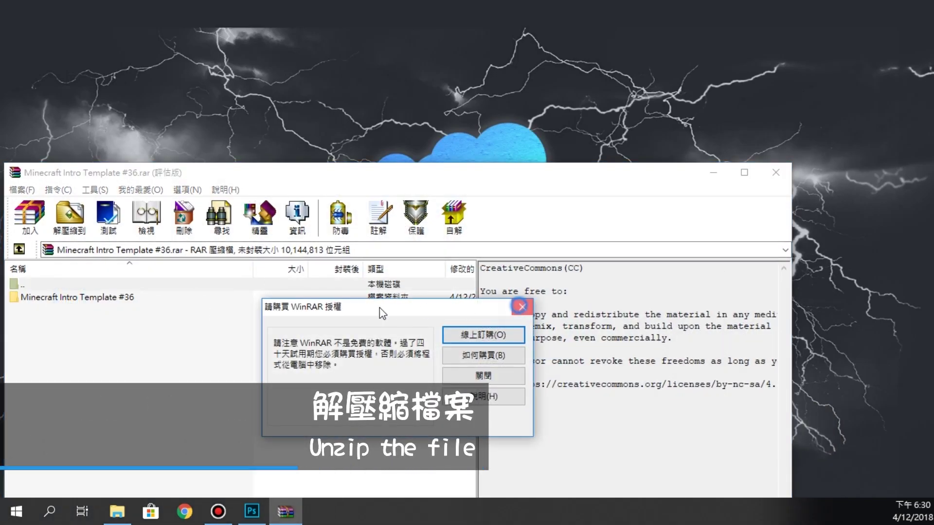
pyautogui.click(523, 307)
pyautogui.moveTo(124, 300); pyautogui.dragTo(593, 157)
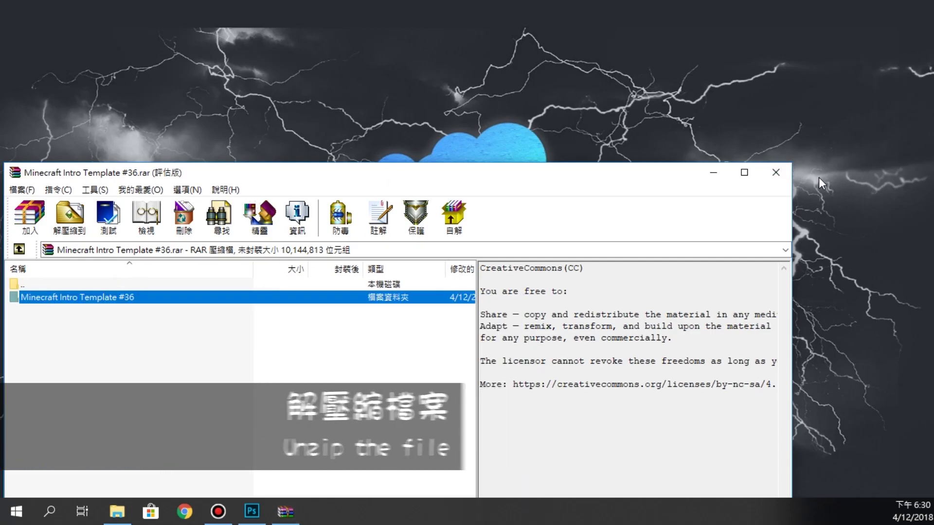
pyautogui.click(778, 173)
pyautogui.moveTo(397, 166); pyautogui.dragTo(387, 246)
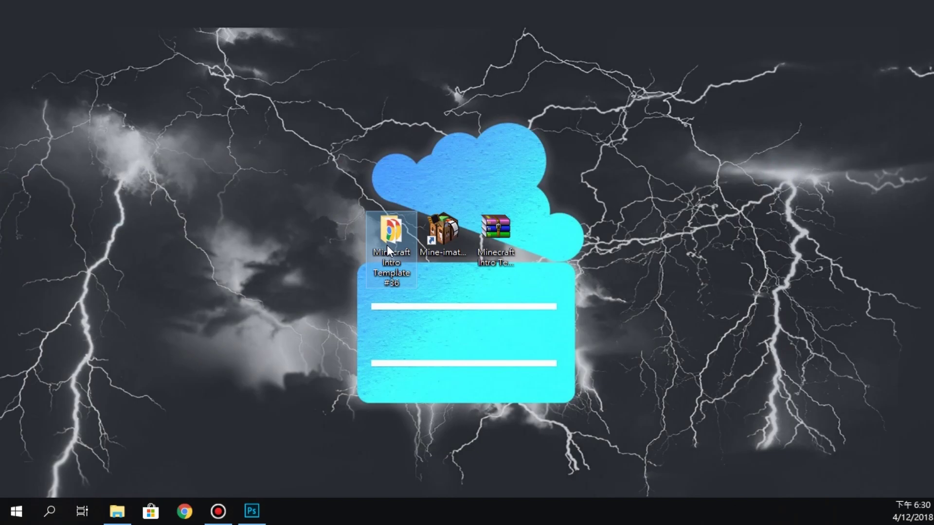
pyautogui.doubleClick(387, 244)
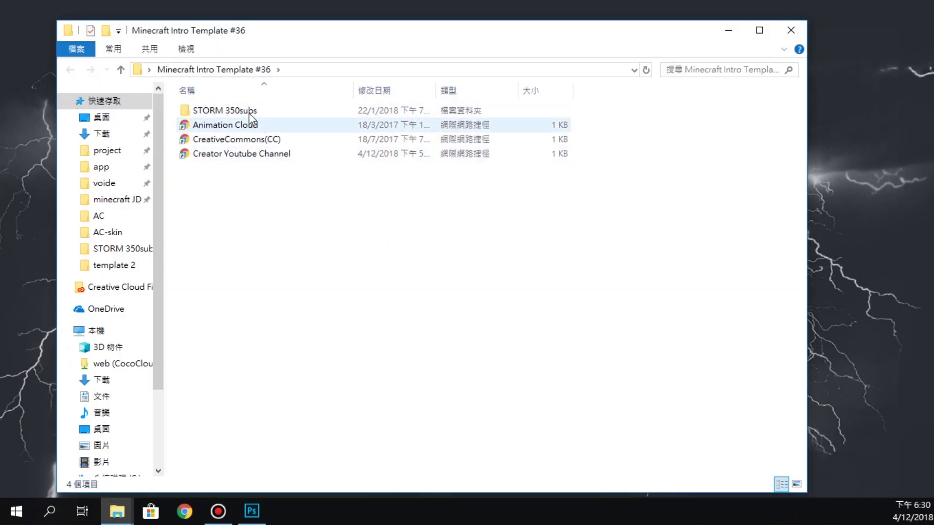
pyautogui.doubleClick(246, 112)
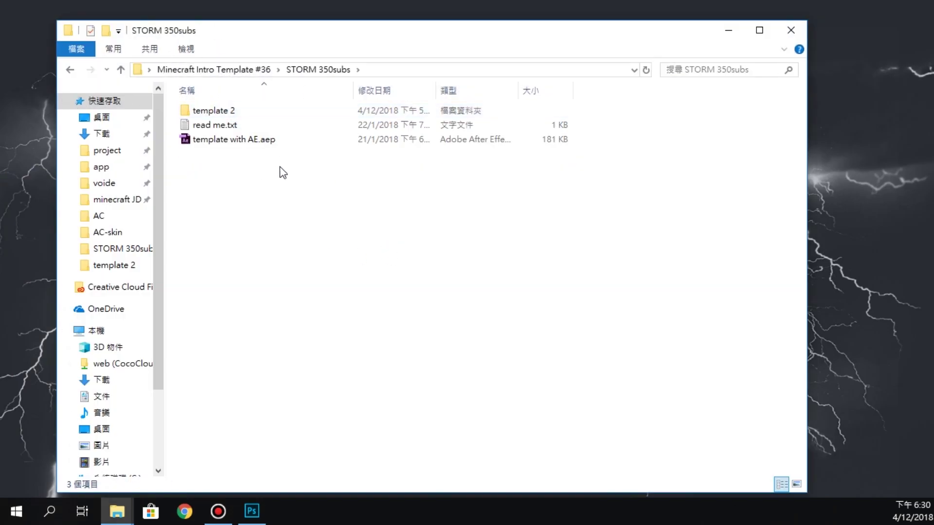
pyautogui.doubleClick(226, 112)
pyautogui.scroll(-2, 316, 365)
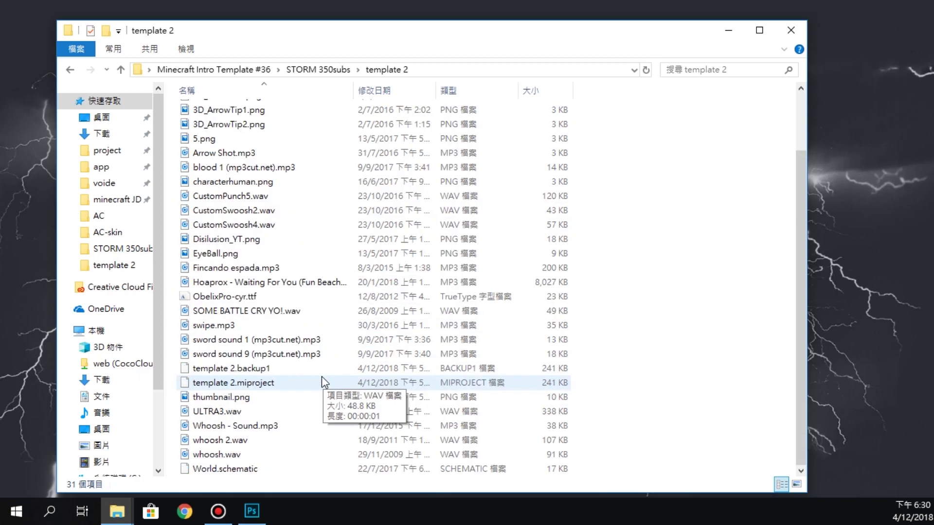
pyautogui.click(789, 30)
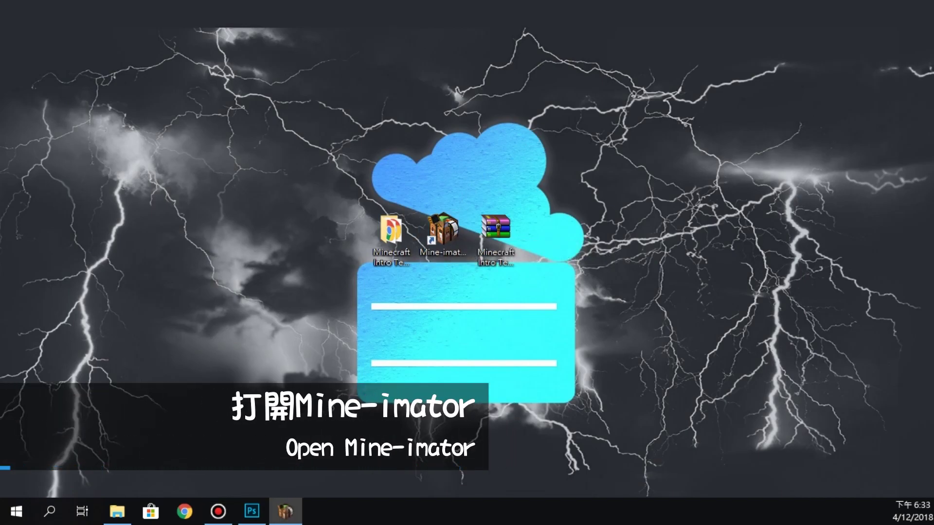
# Launch Mine-imator and load template 2.miproject from Desktop > Minecraft Intro Template #36 > STORM 350subs > template 2
pyautogui.click(589, 101)
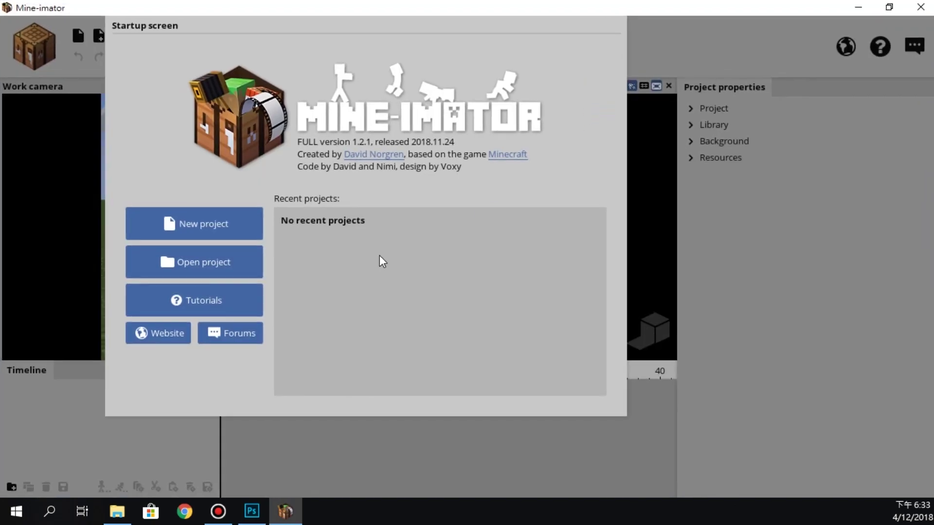
pyautogui.click(198, 264)
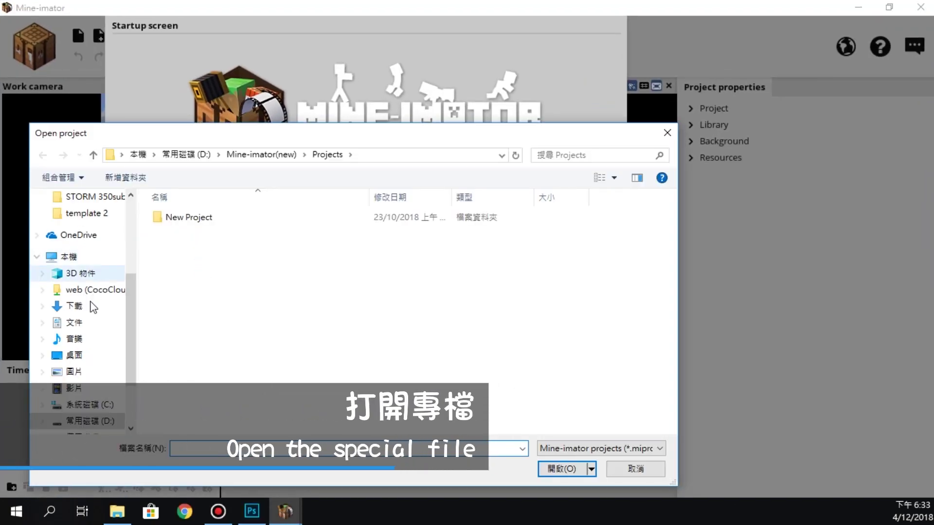
pyautogui.click(75, 355)
pyautogui.click(187, 226)
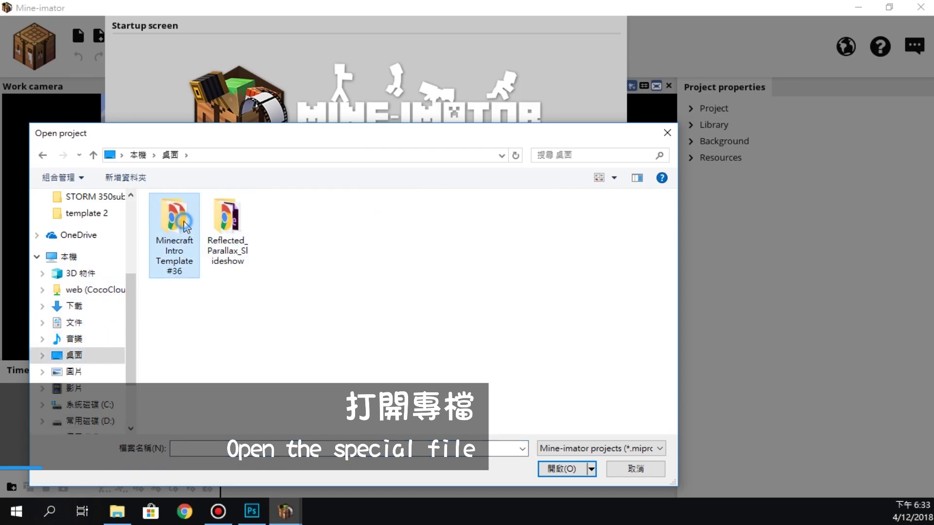
pyautogui.doubleClick(186, 227)
pyautogui.doubleClick(184, 218)
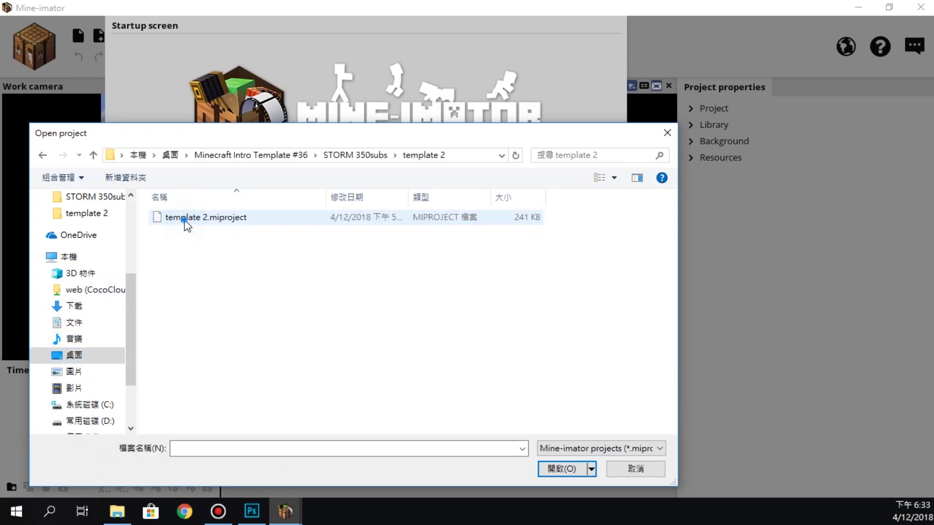
pyautogui.doubleClick(185, 220)
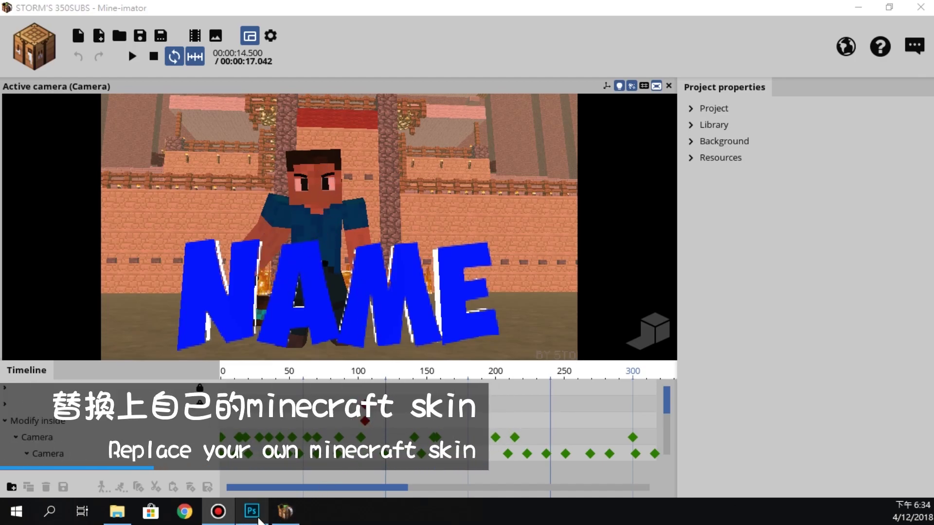
# Open Disilusion_YT.png from the AC-skin folder with Adobe Photoshop CC 2017
pyautogui.click(118, 512)
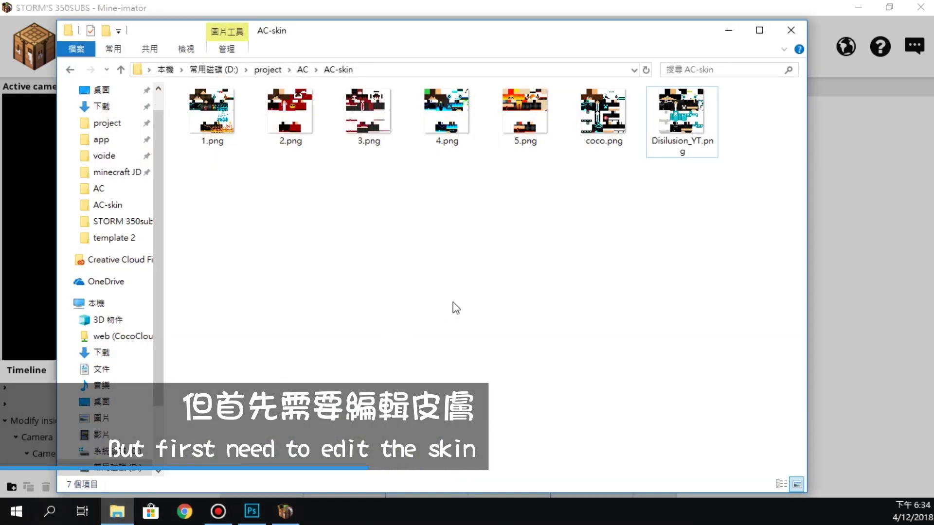
pyautogui.rightClick(694, 152)
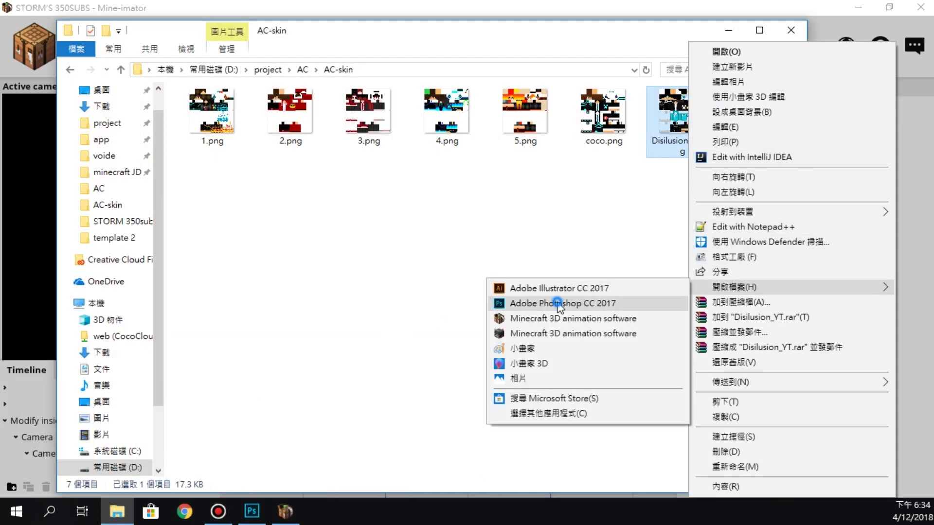
pyautogui.click(558, 303)
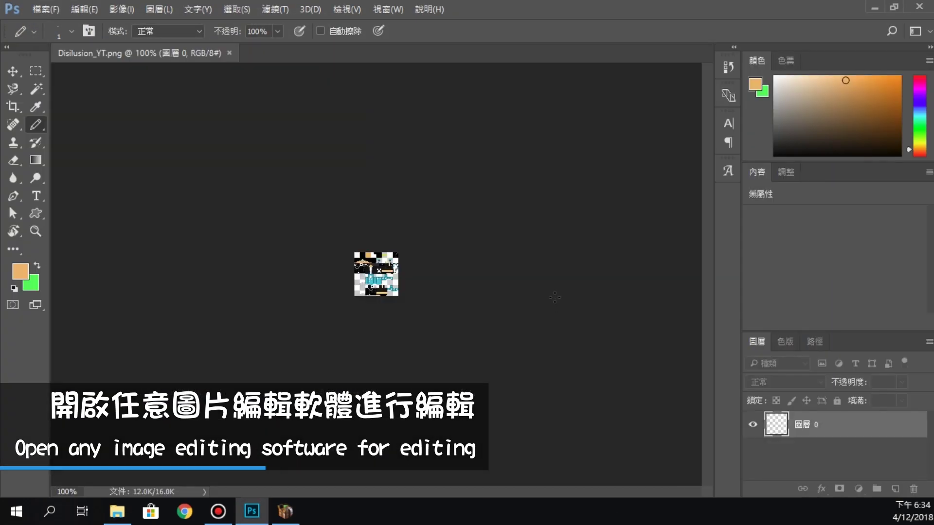
# Zoom the skin to 1200% and paint over the eyes with the sampled face colour
pyautogui.hotkey('ctrl', '+')
pyautogui.hotkey('ctrl', '+')
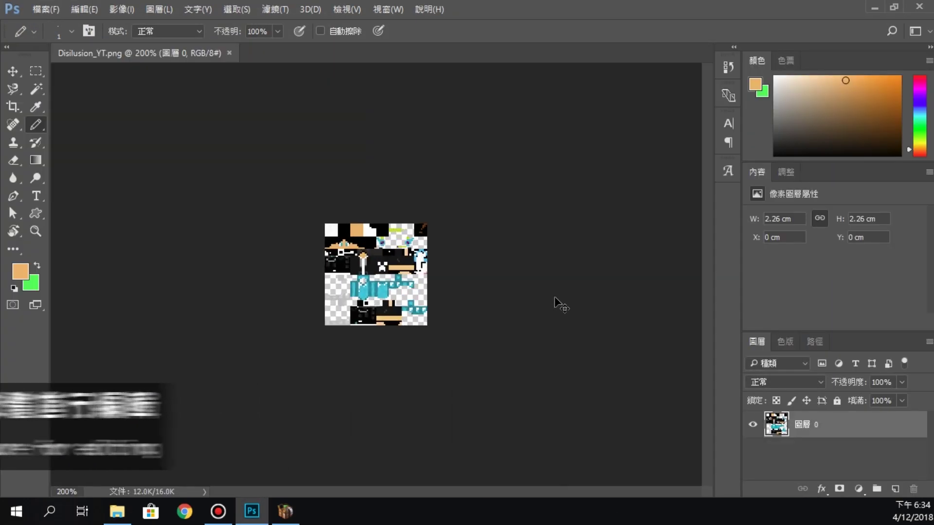
pyautogui.hotkey('ctrl', '+')
pyautogui.hotkey('ctrl', '+')
pyautogui.hotkey('ctrl', '+')
pyautogui.hotkey('ctrl', '+')
pyautogui.hotkey('ctrl', '+')
pyautogui.hotkey('ctrl', '+')
pyautogui.hotkey('ctrl', '+')
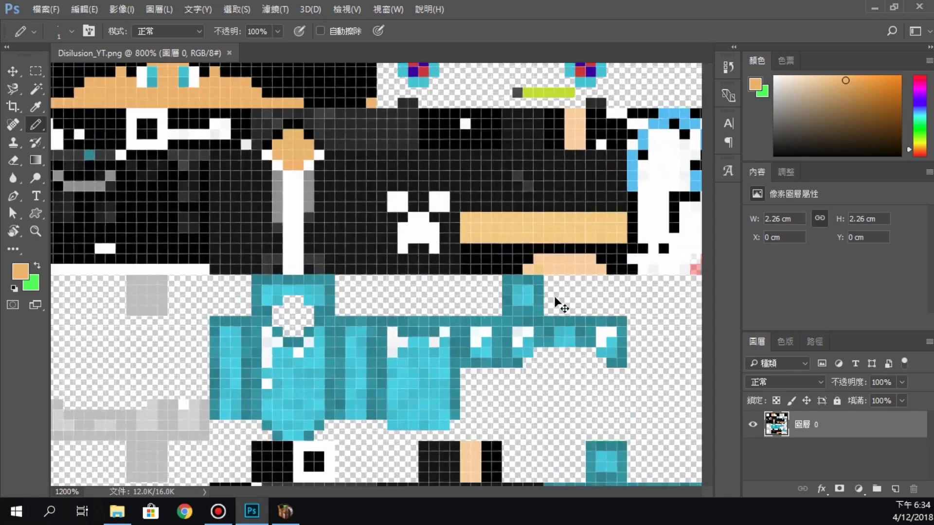
pyautogui.hotkey('ctrl', '-')
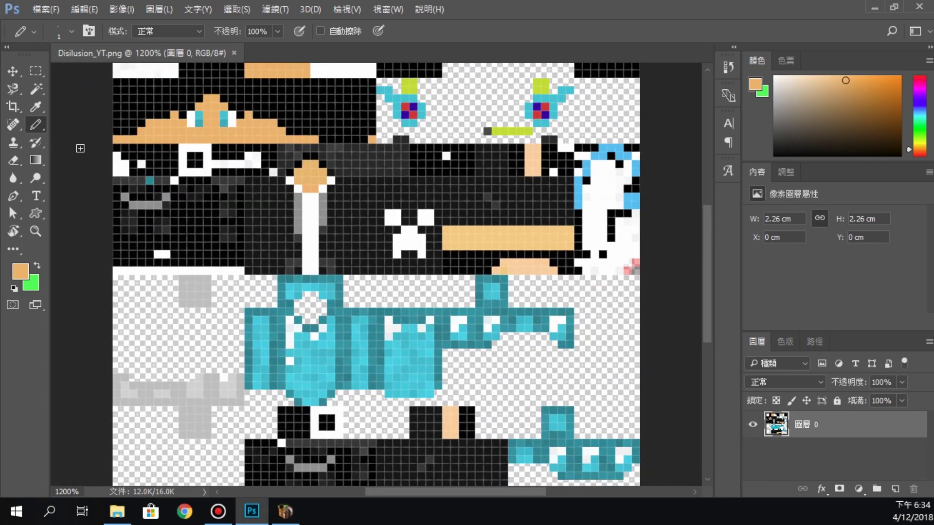
pyautogui.click(34, 111)
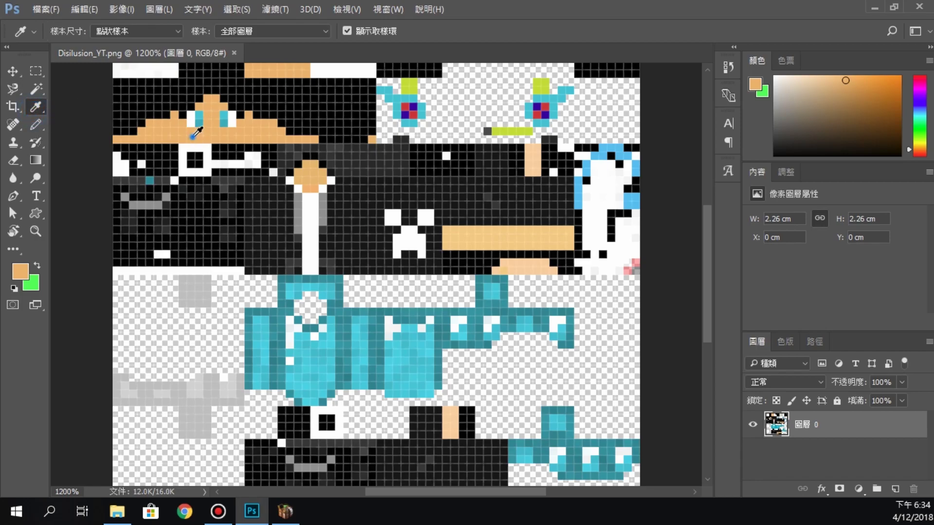
pyautogui.click(36, 126)
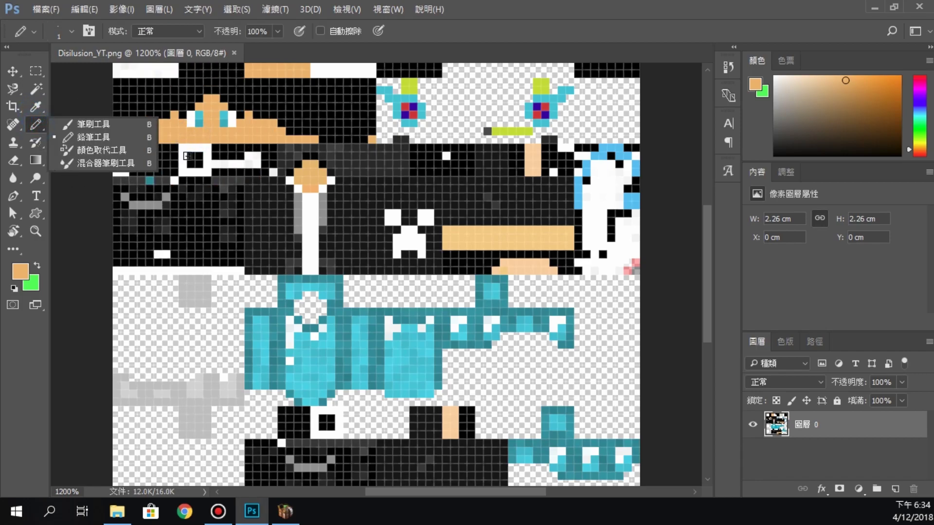
pyautogui.click(215, 129)
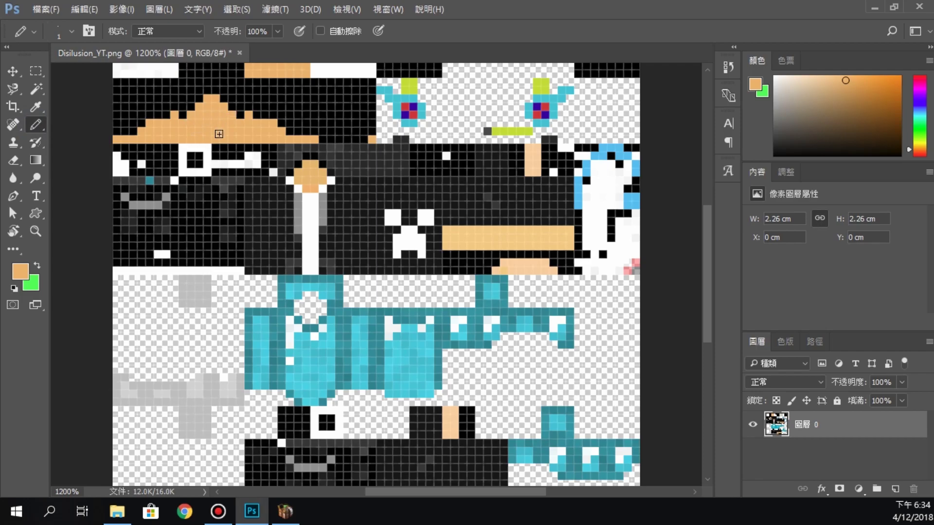
# Save the edited skin as Disilusion_YT2.png beside the original
pyautogui.click(54, 14)
pyautogui.click(73, 159)
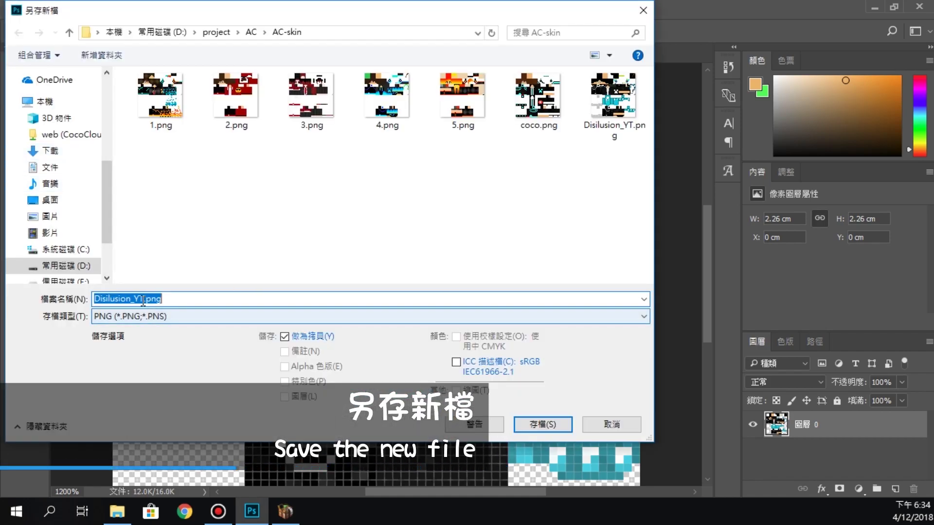
pyautogui.click(140, 299)
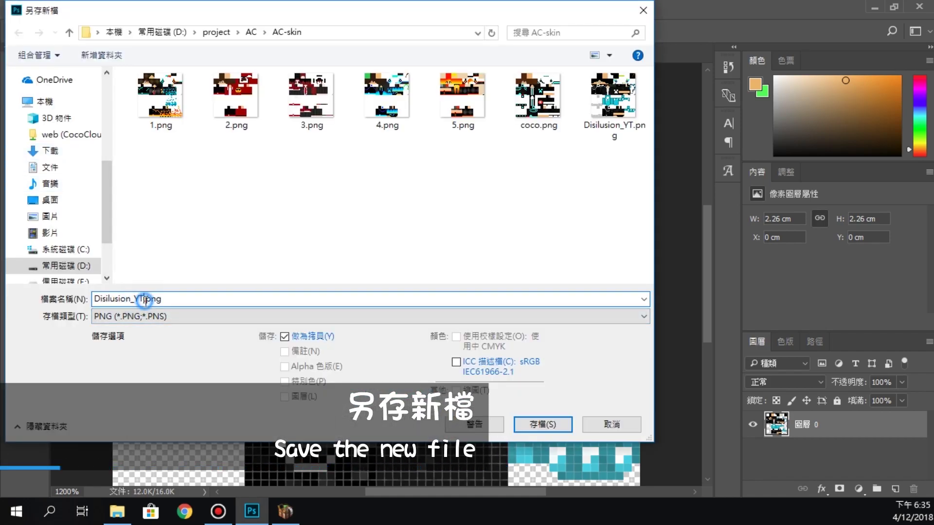
pyautogui.write('2')
pyautogui.click(552, 425)
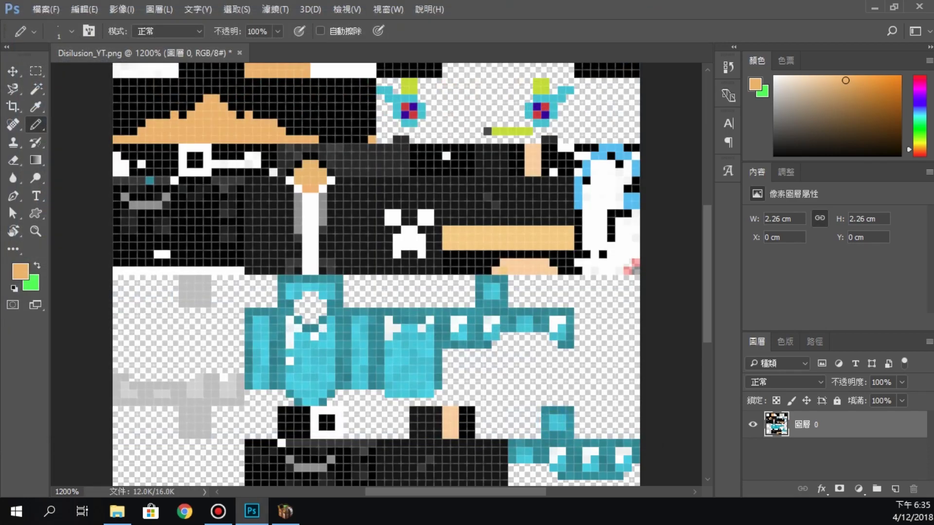
pyautogui.click(881, 10)
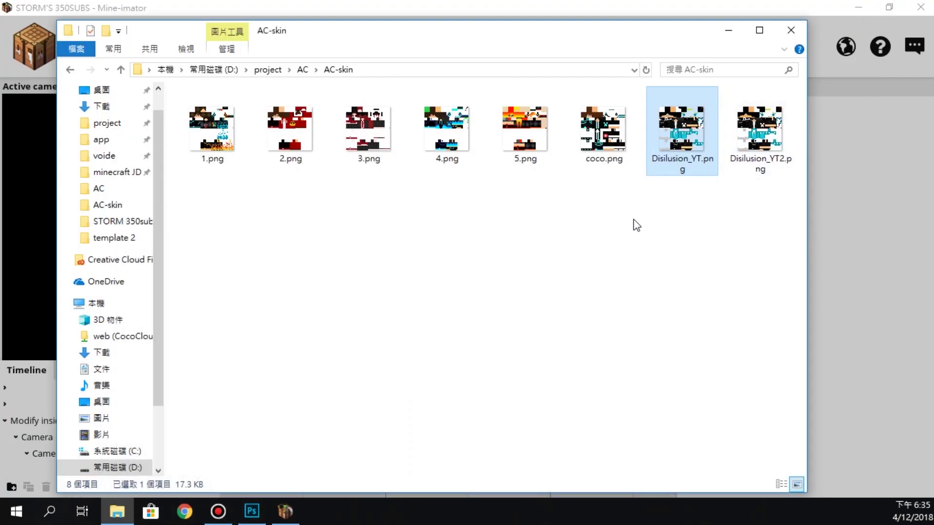
# Return to Mine-imator and select the skin here character under the YOU group
pyautogui.click(741, 28)
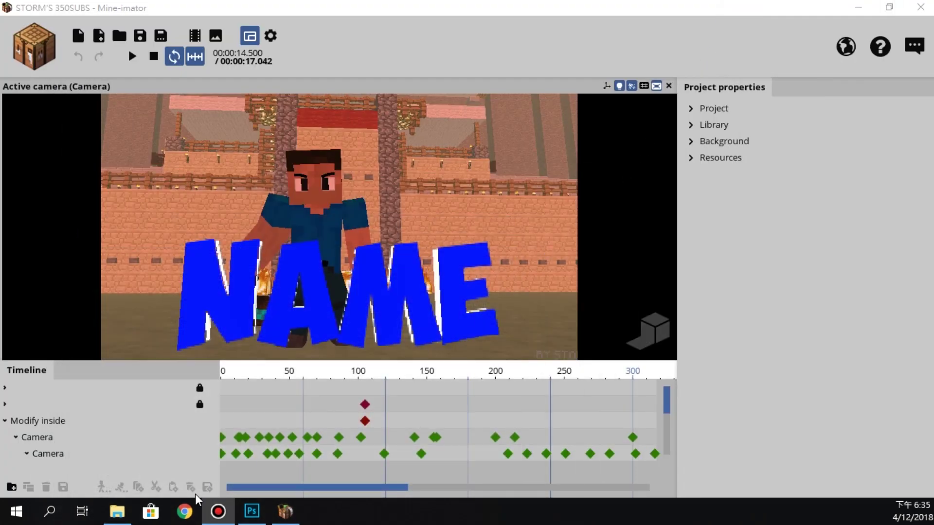
pyautogui.click(117, 512)
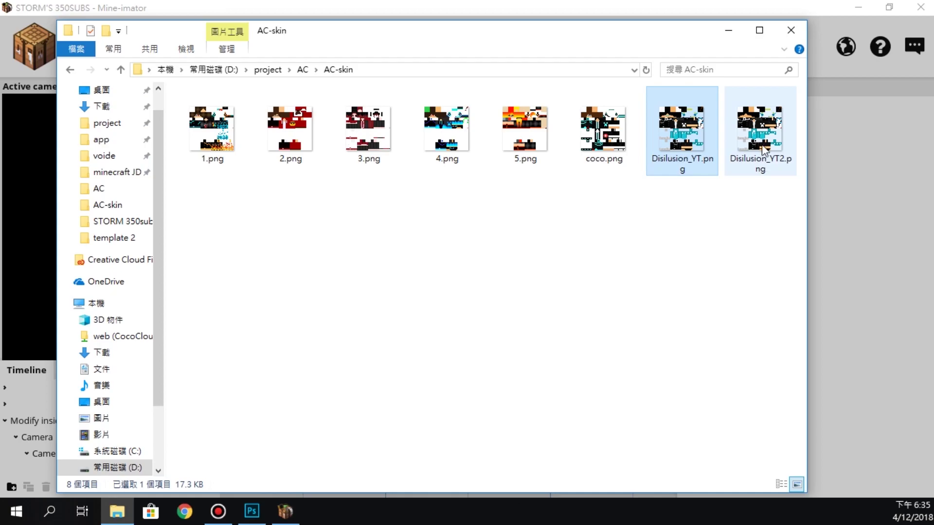
pyautogui.click(729, 30)
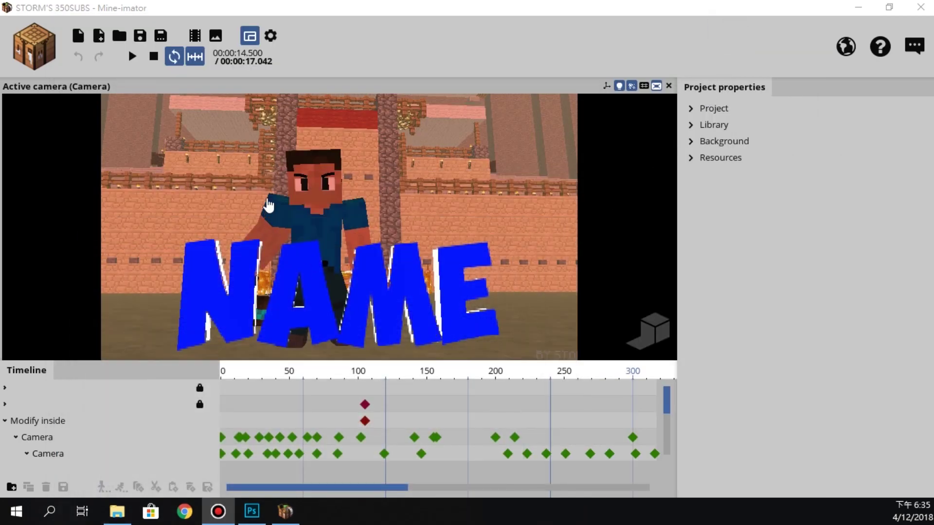
pyautogui.click(16, 437)
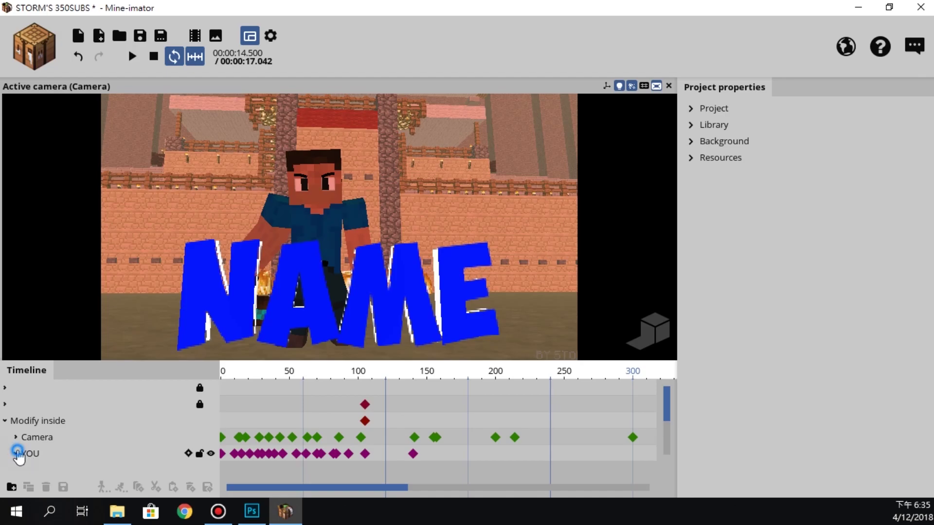
pyautogui.click(17, 454)
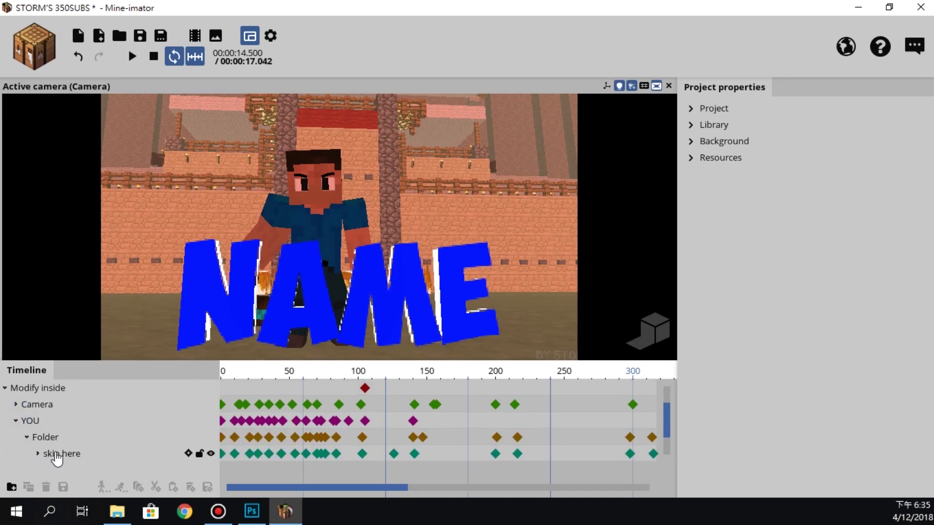
pyautogui.click(71, 455)
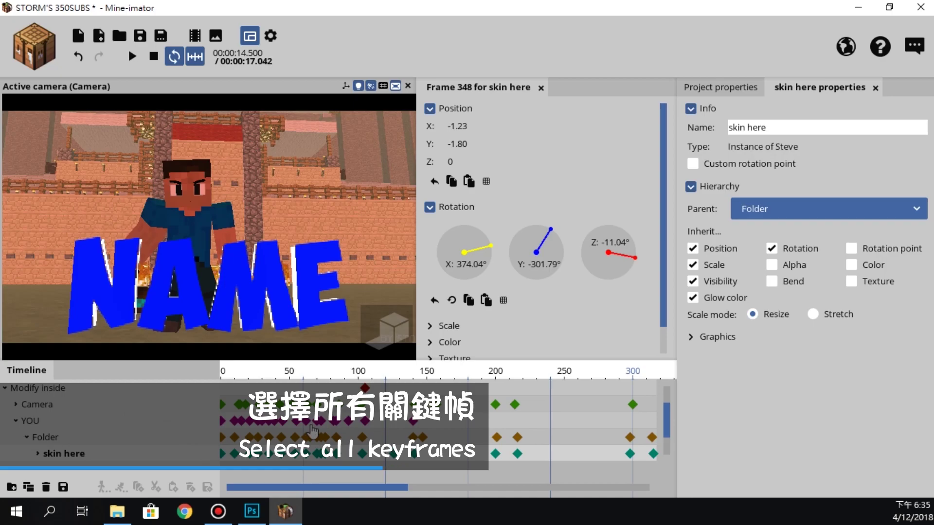
# Jump to frame 0 and box-select all of skin here's keyframes
pyautogui.click(222, 379)
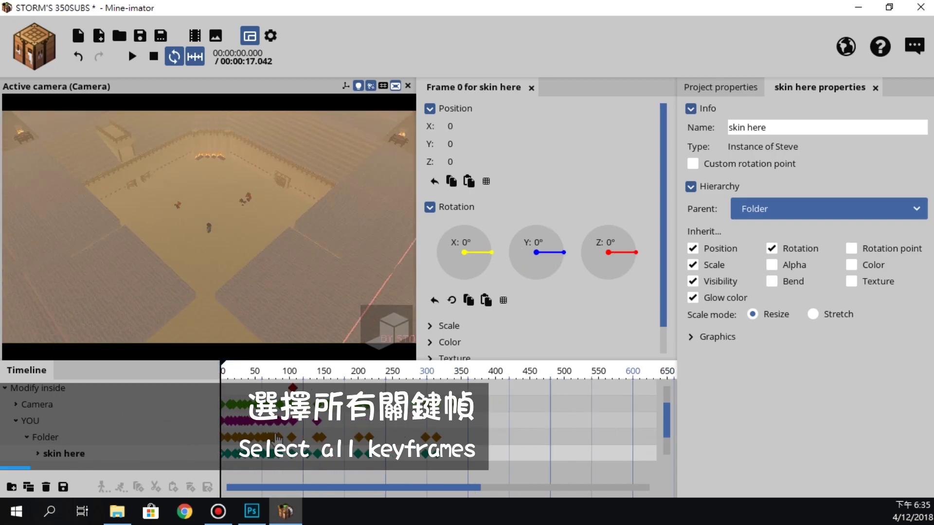
pyautogui.keyDown('ctrl'); pyautogui.scroll(-3, 454, 459); pyautogui.keyUp('ctrl')
pyautogui.moveTo(456, 452); pyautogui.dragTo(202, 461)
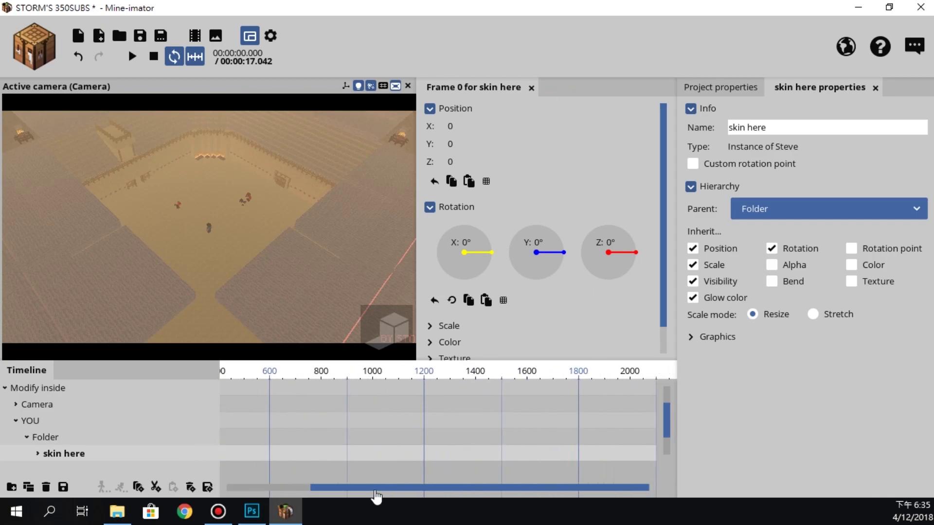
pyautogui.scroll(5, 376, 496)
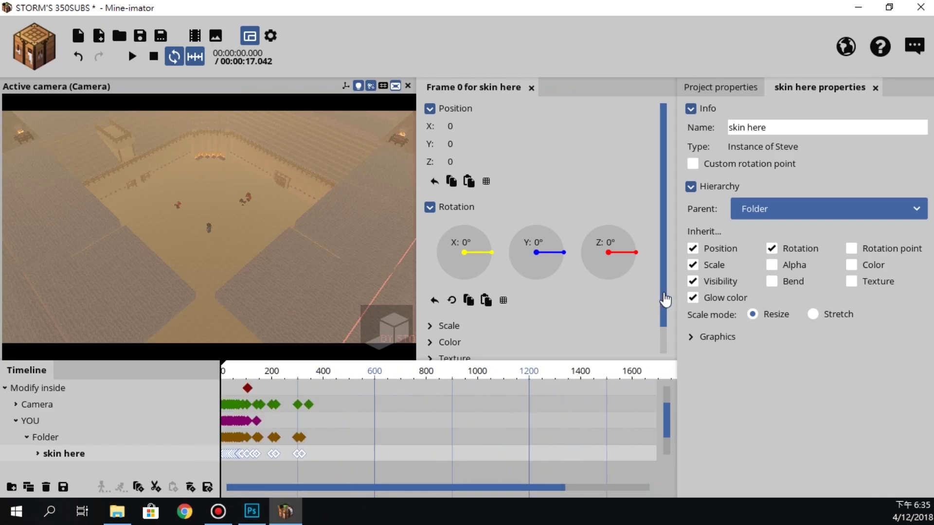
pyautogui.scroll(-1, 665, 300)
# Browse skin here's Skin dropdown list, leaving characterhuman, then show the project properties
pyautogui.click(454, 334)
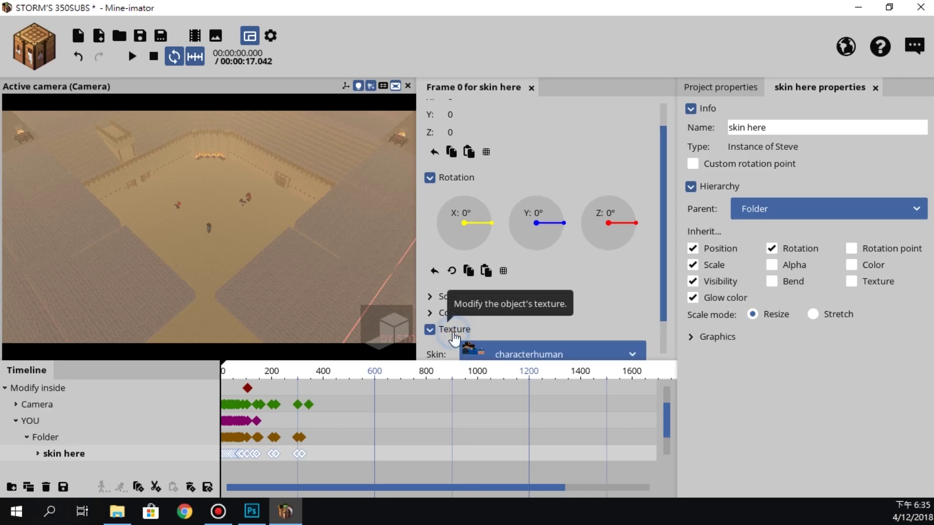
pyautogui.scroll(-1, 663, 285)
pyautogui.click(580, 314)
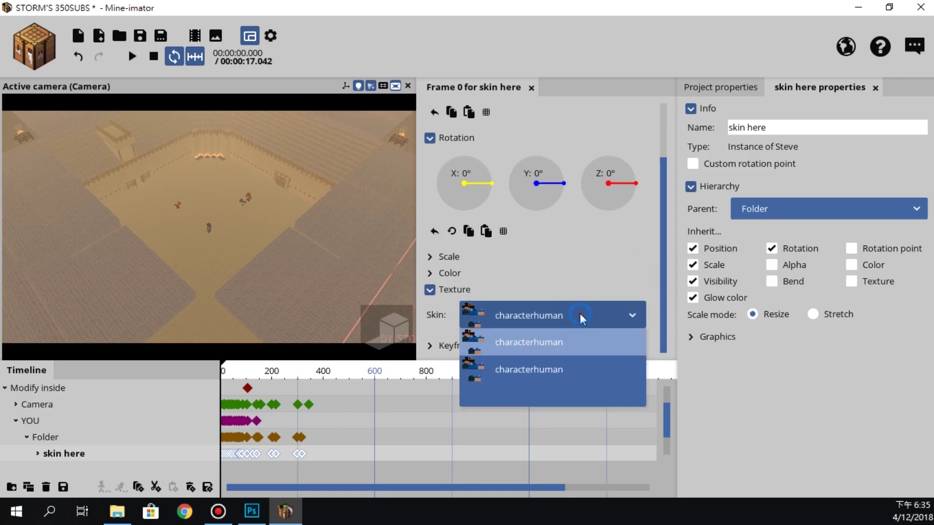
pyautogui.scroll(2, 587, 398)
pyautogui.scroll(-3, 589, 397)
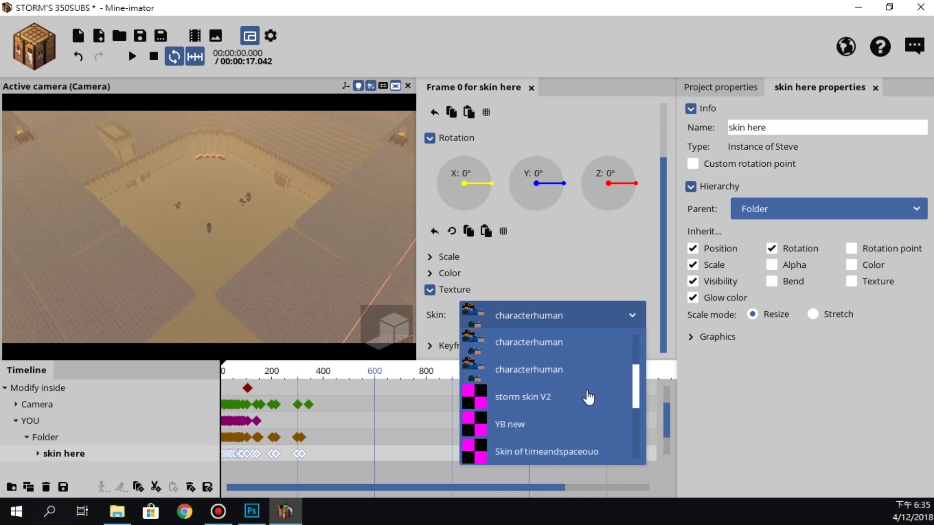
pyautogui.scroll(-5, 589, 397)
pyautogui.scroll(4, 588, 398)
pyautogui.scroll(1, 588, 397)
pyautogui.scroll(3, 588, 397)
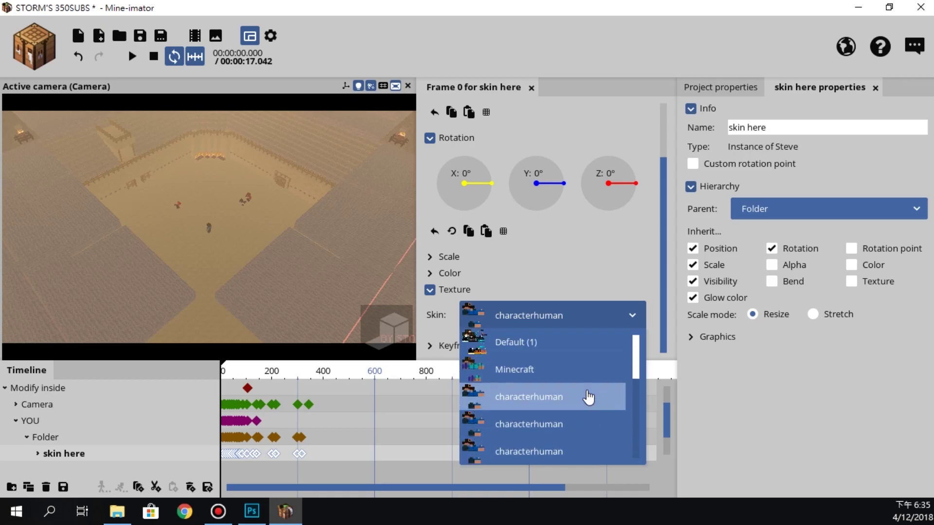
pyautogui.scroll(-6, 589, 397)
pyautogui.scroll(-1, 589, 397)
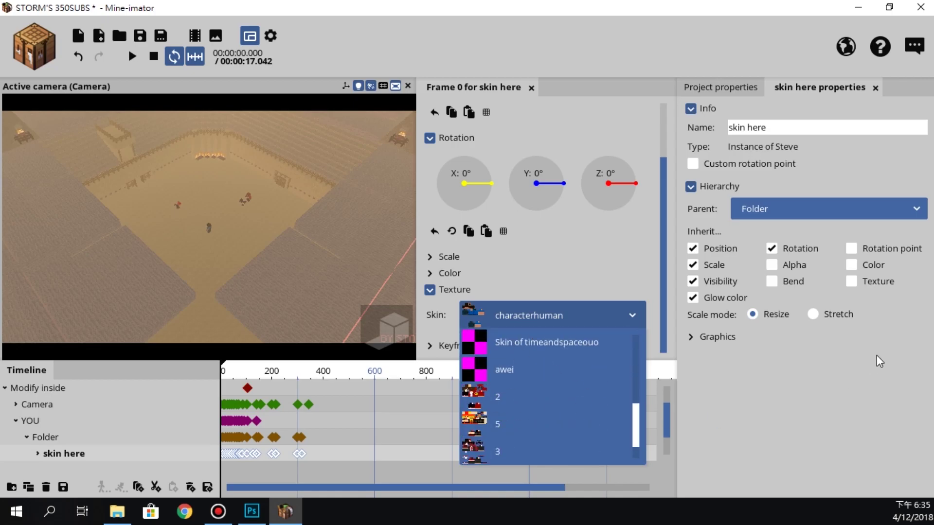
pyautogui.click(734, 91)
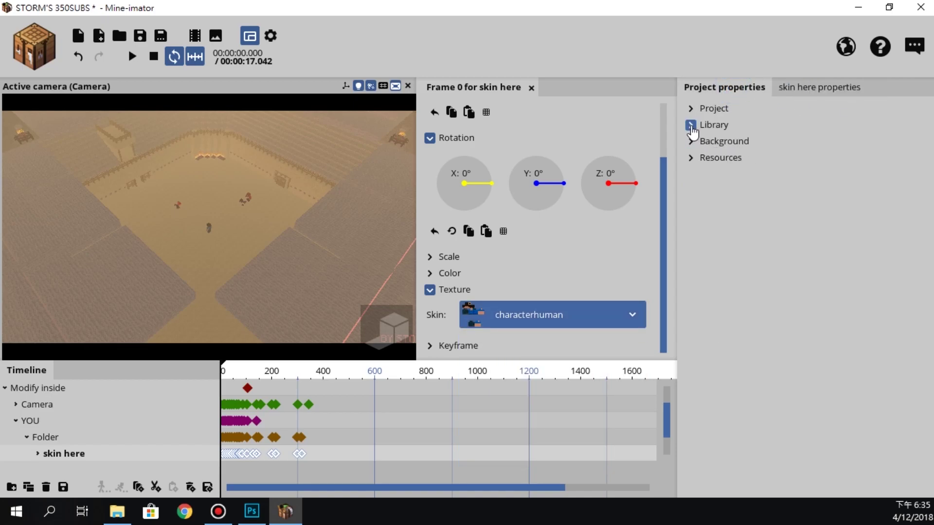
# Add Disilusion_YT2.png from AC-skin to the project Resources as a Skin
pyautogui.click(694, 162)
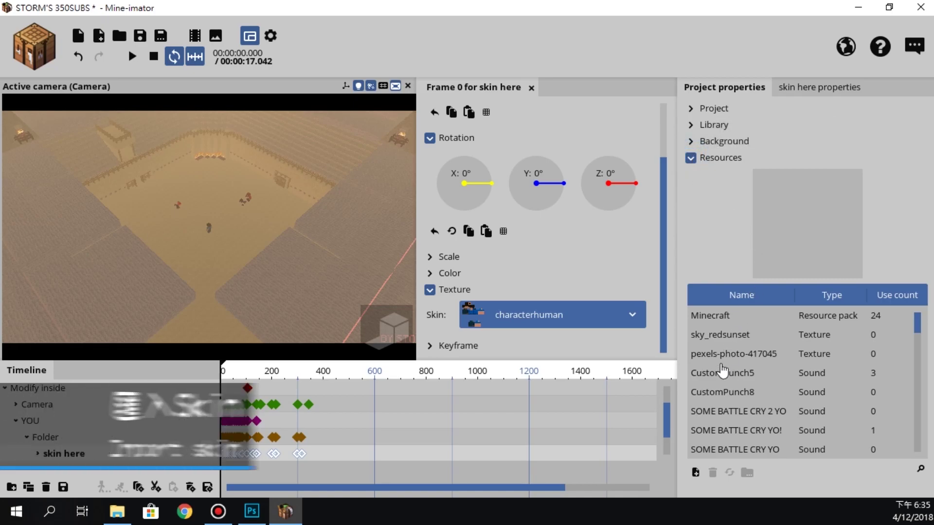
pyautogui.click(696, 472)
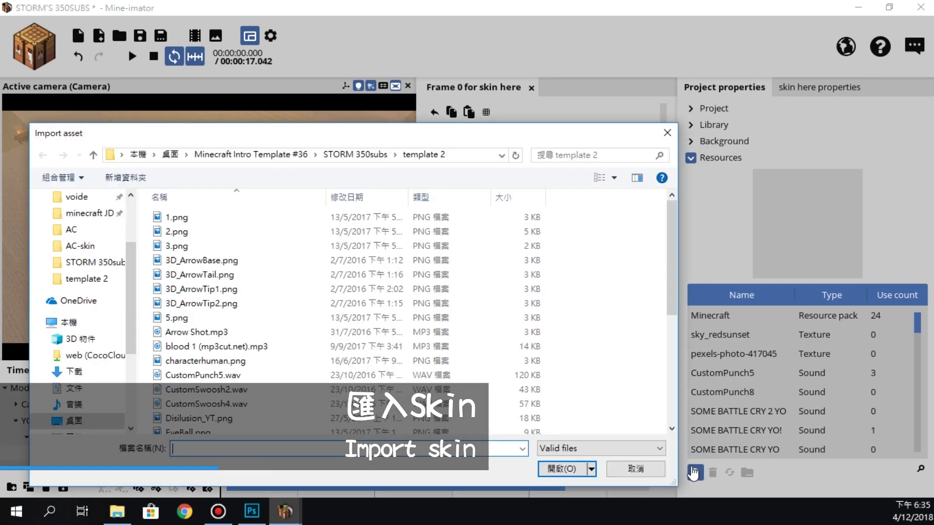
pyautogui.scroll(1, 106, 295)
pyautogui.click(81, 295)
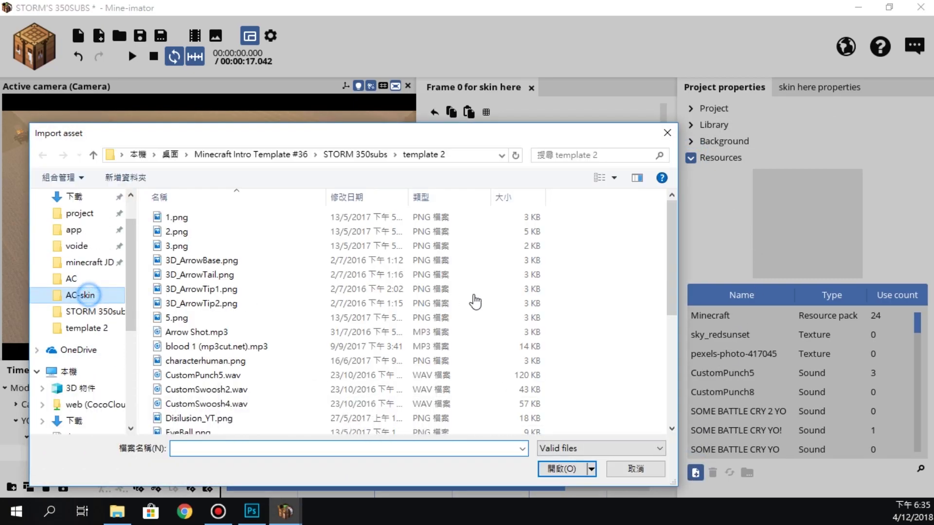
pyautogui.click(185, 297)
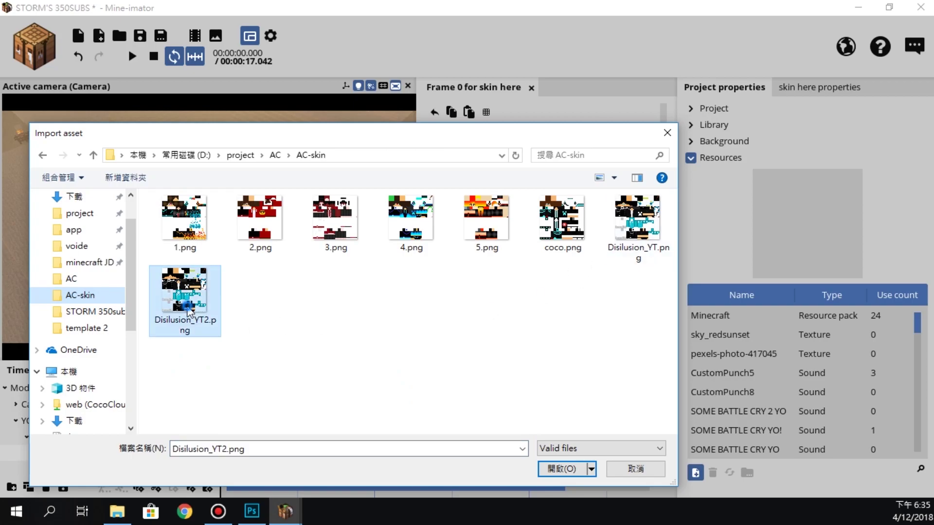
pyautogui.click(562, 470)
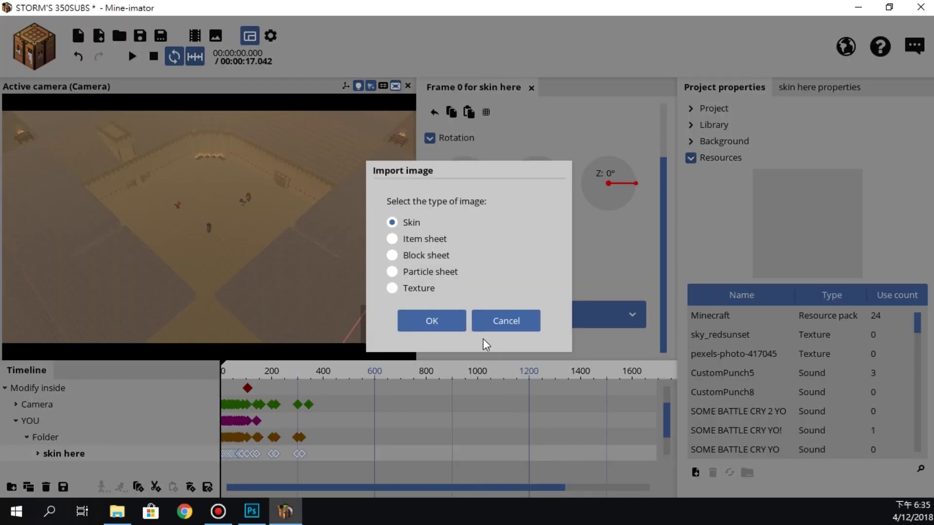
pyautogui.click(425, 323)
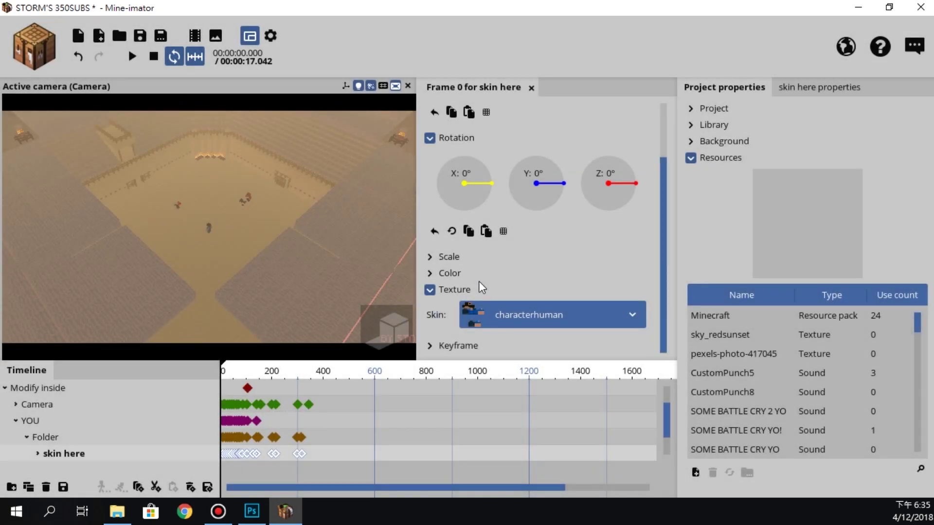
# Set skin here's Skin to Disilusion_YT2 and scrub the timeline to preview it
pyautogui.click(523, 318)
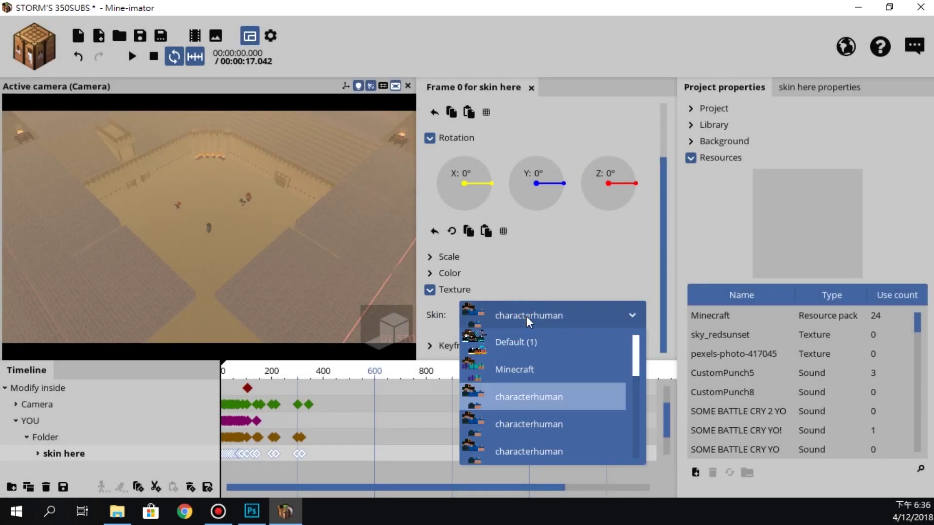
pyautogui.scroll(-5, 564, 394)
pyautogui.scroll(-2, 565, 394)
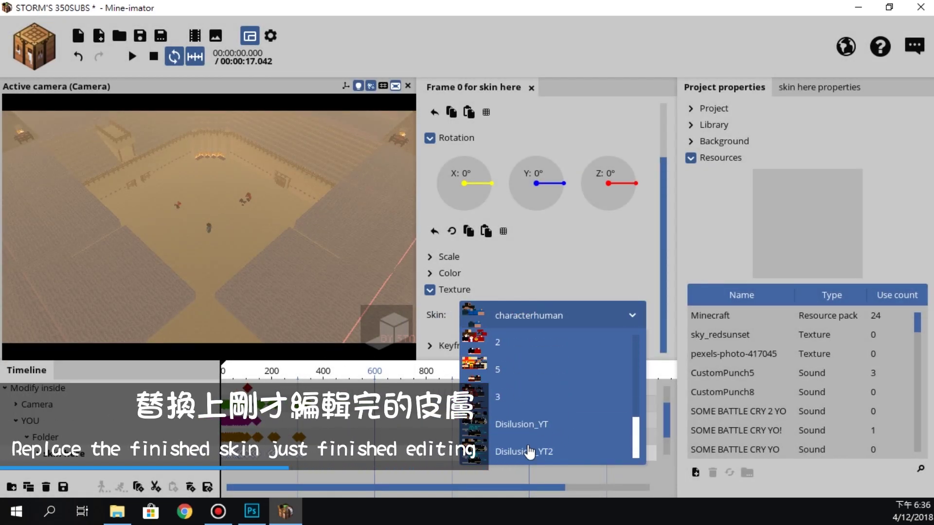
pyautogui.click(481, 451)
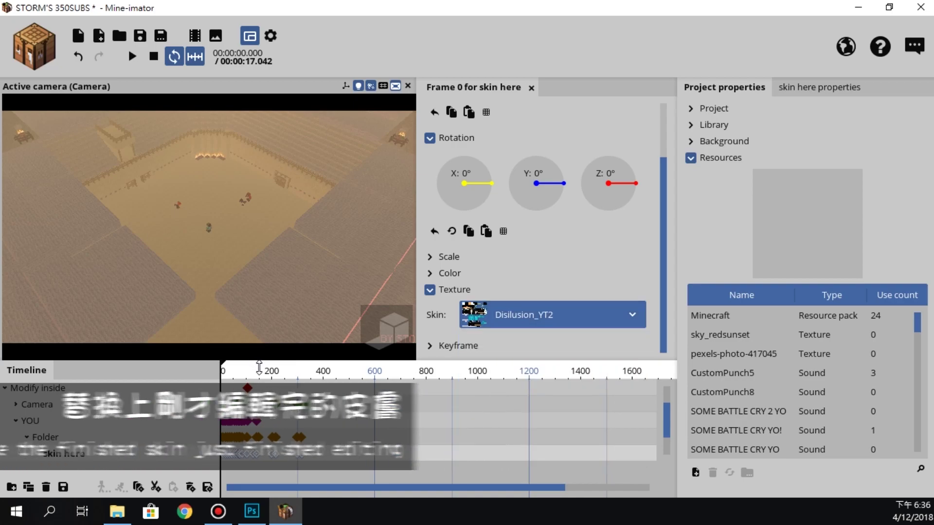
pyautogui.click(263, 371)
pyautogui.moveTo(285, 377); pyautogui.dragTo(317, 377)
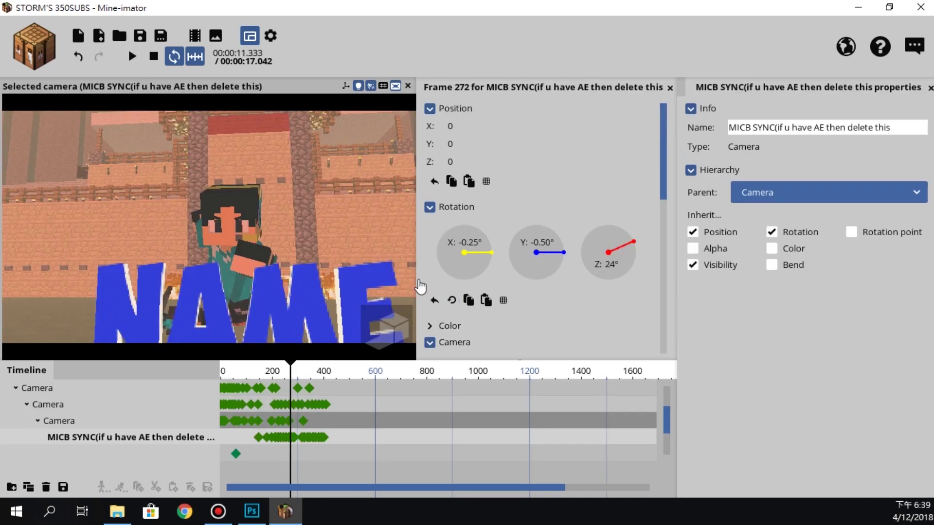
pyautogui.click(670, 88)
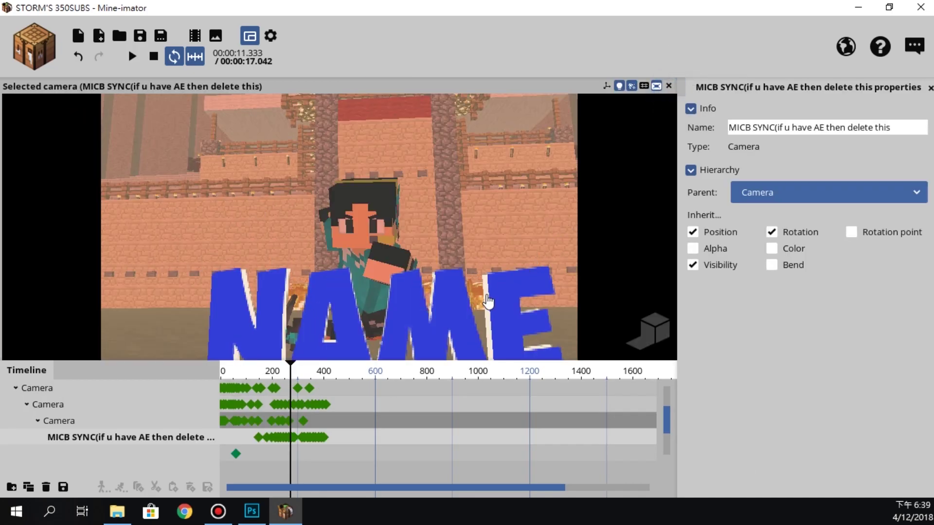
pyautogui.moveTo(109, 388)
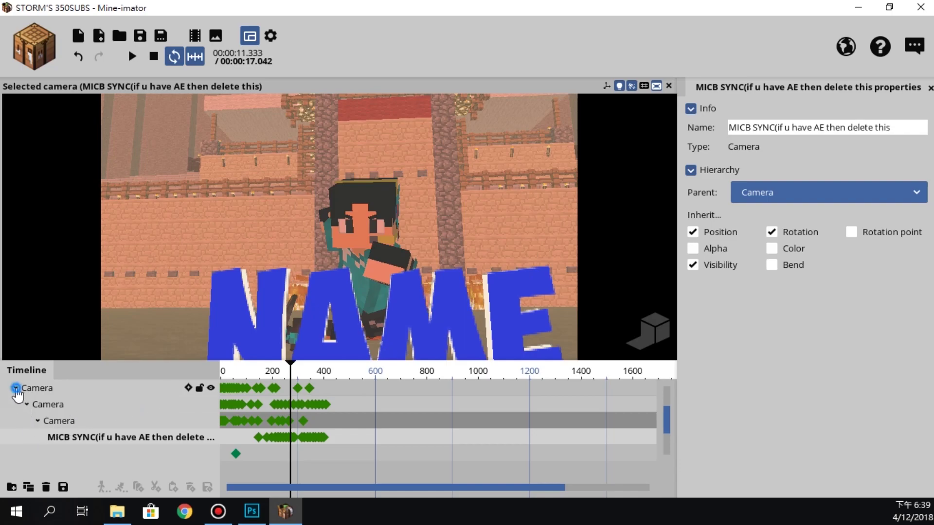
# Select both Your Name text objects and change their text from 'name' to 'MY name'
pyautogui.click(15, 388)
pyautogui.click(6, 387)
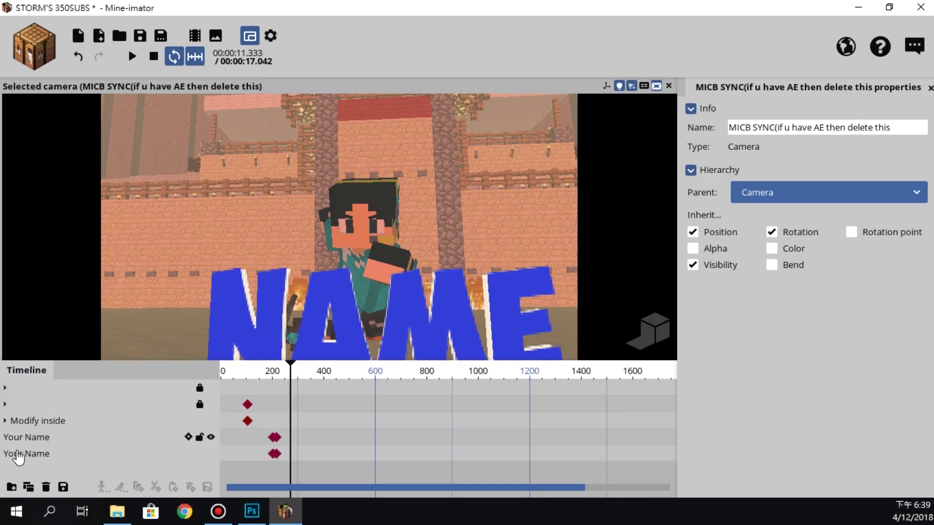
pyautogui.moveTo(59, 435); pyautogui.dragTo(12, 469)
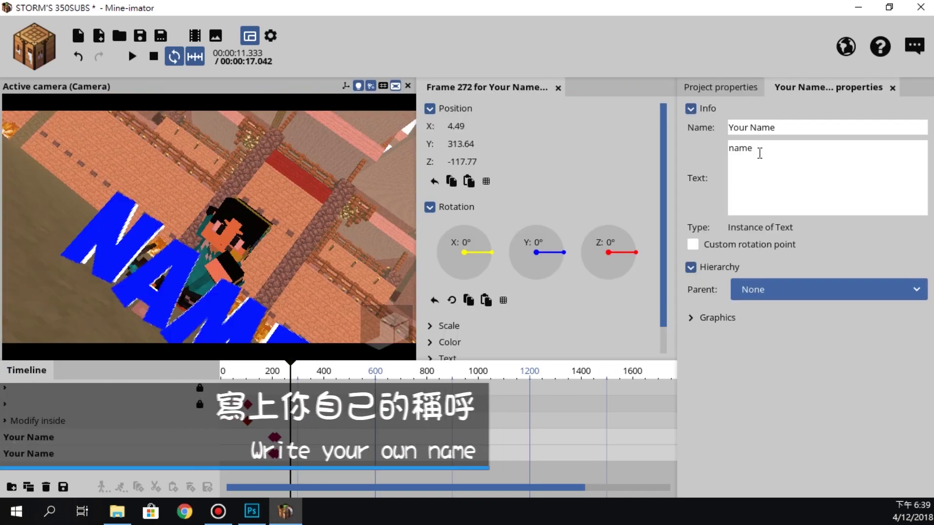
pyautogui.doubleClick(755, 153)
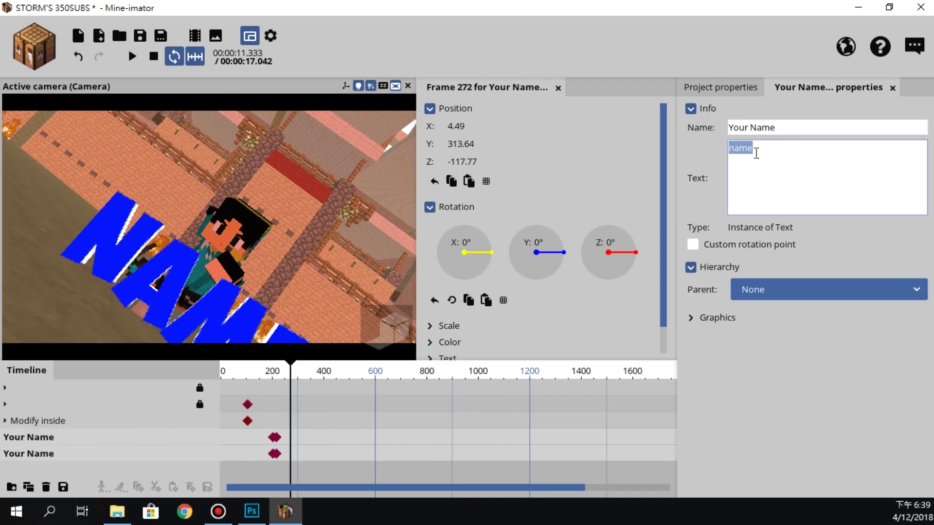
pyautogui.write('MY ')
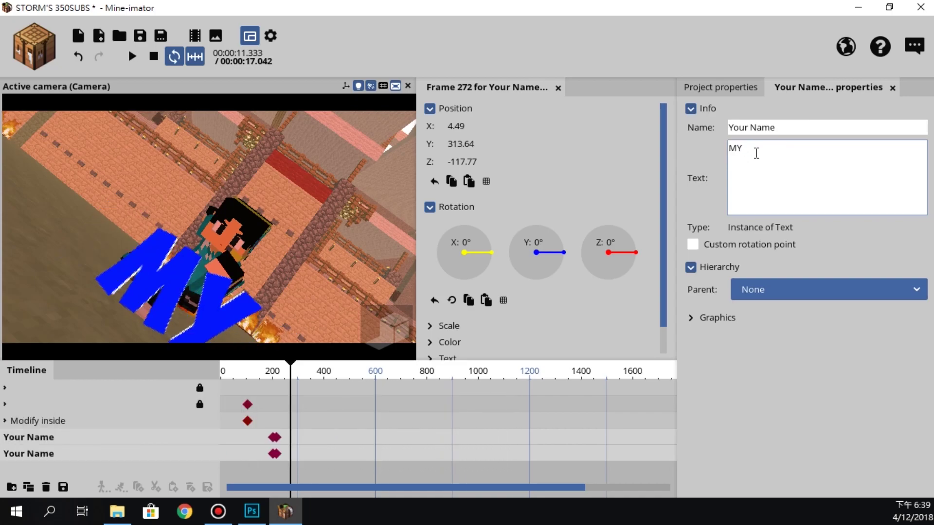
pyautogui.write('name')
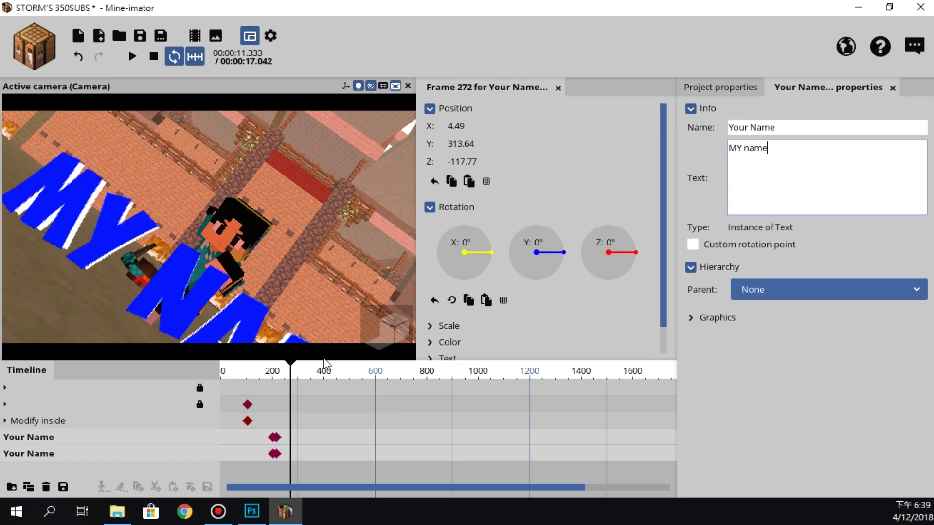
pyautogui.click(281, 379)
pyautogui.moveTo(281, 379)
pyautogui.mouseDown()
pyautogui.moveTo(271, 385)
pyautogui.moveTo(327, 385)
pyautogui.mouseUp()
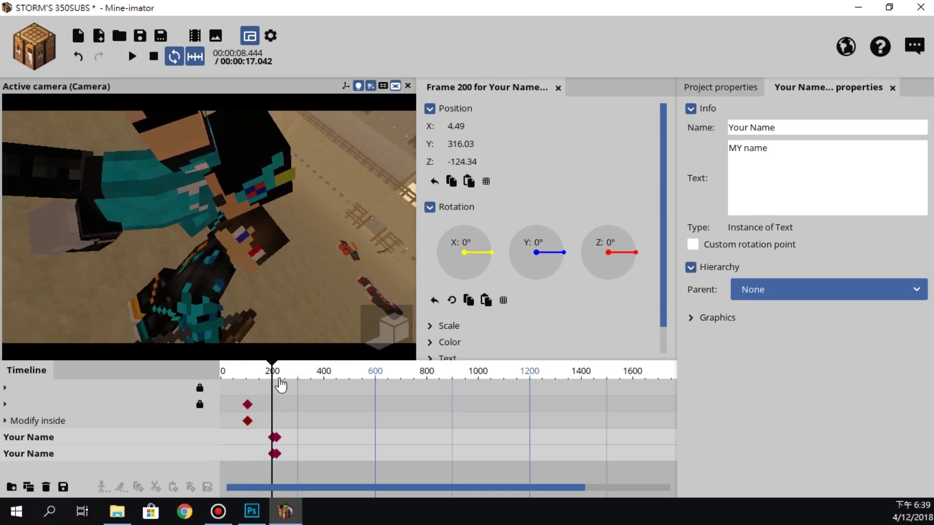
# Expand the Modify inside cameras and select the main Camera framing the MY NAME title
pyautogui.click(16, 436)
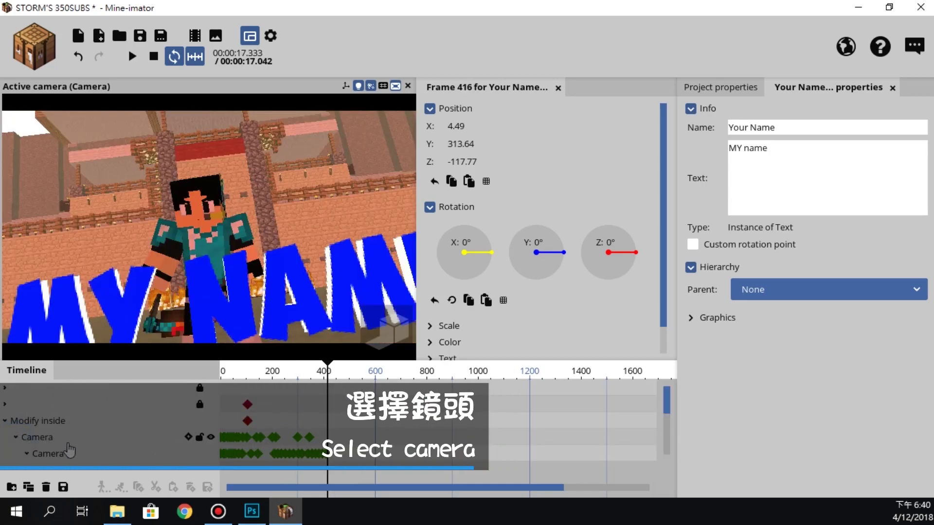
pyautogui.scroll(-2, 73, 450)
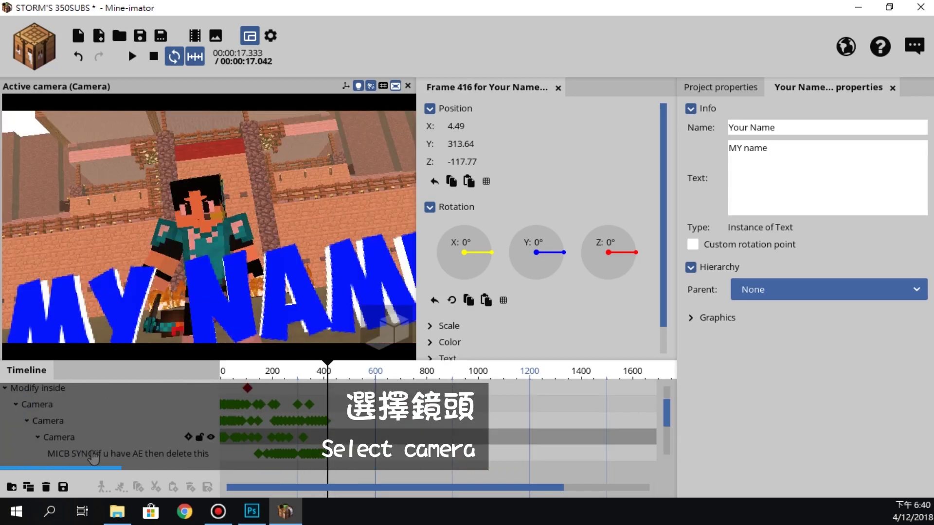
pyautogui.click(93, 455)
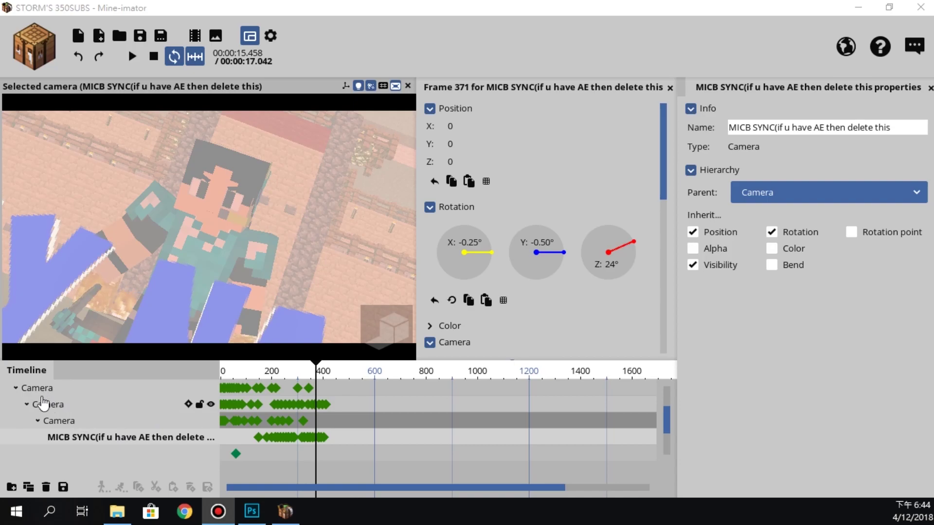
pyautogui.keyDown('ctrl'); pyautogui.scroll(2, 43, 404); pyautogui.keyUp('ctrl')
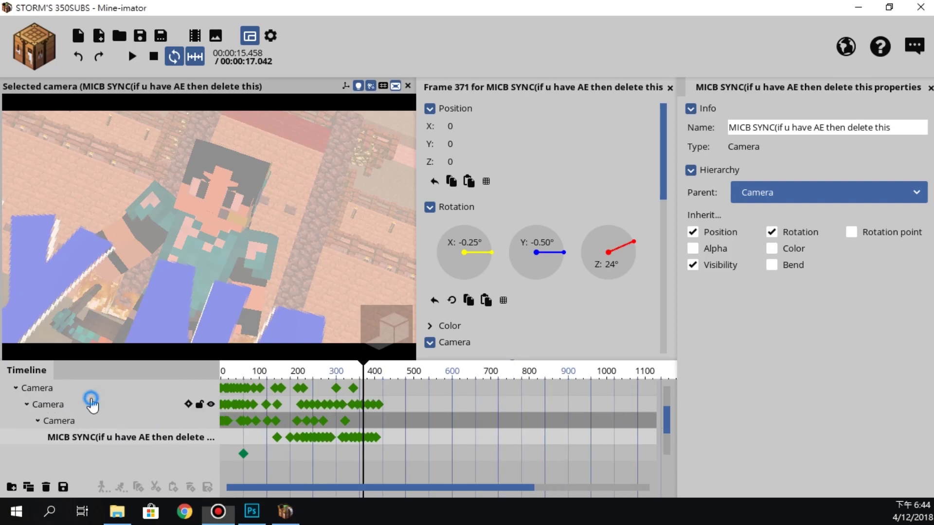
pyautogui.click(89, 404)
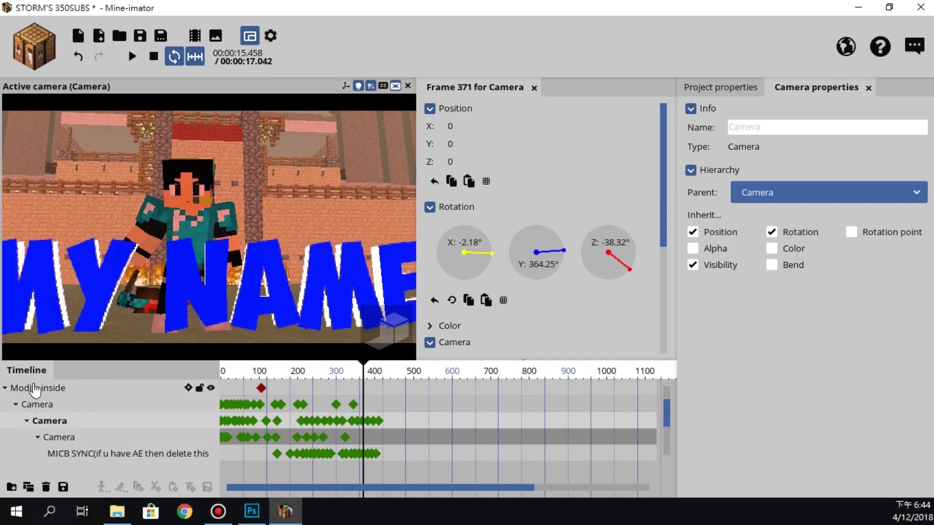
pyautogui.click(48, 405)
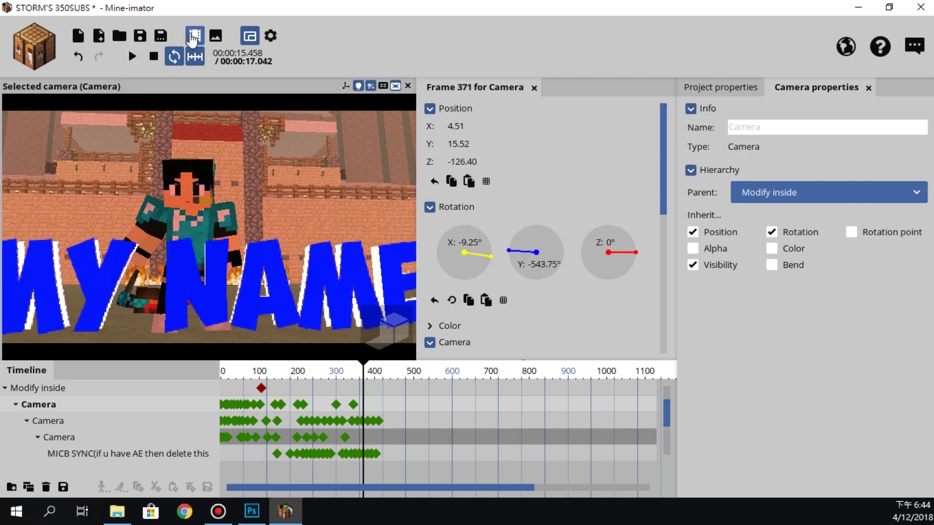
# Save the project and render STORM'S 350SUBS.mp4 as 1080p MP4, overwriting the old file
pyautogui.hotkey('ctrl', 's')
pyautogui.click(195, 37)
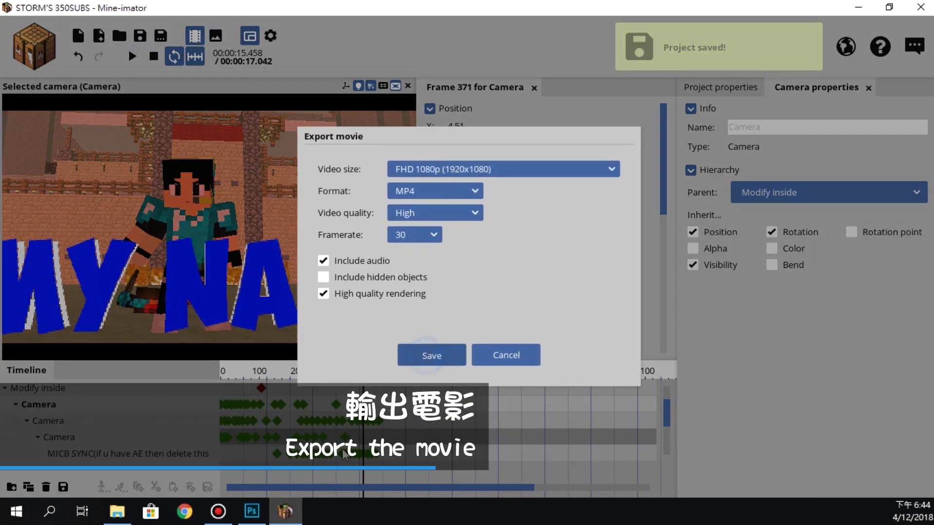
pyautogui.click(428, 357)
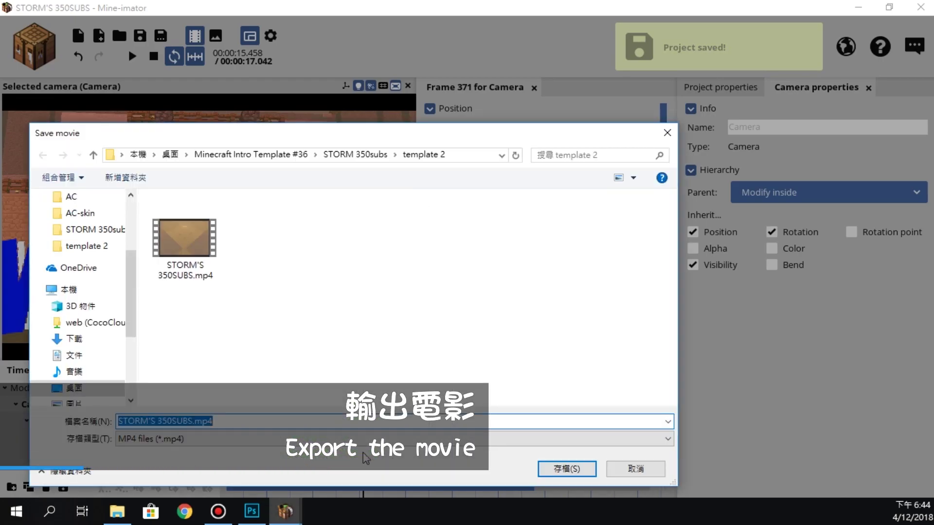
pyautogui.click(593, 469)
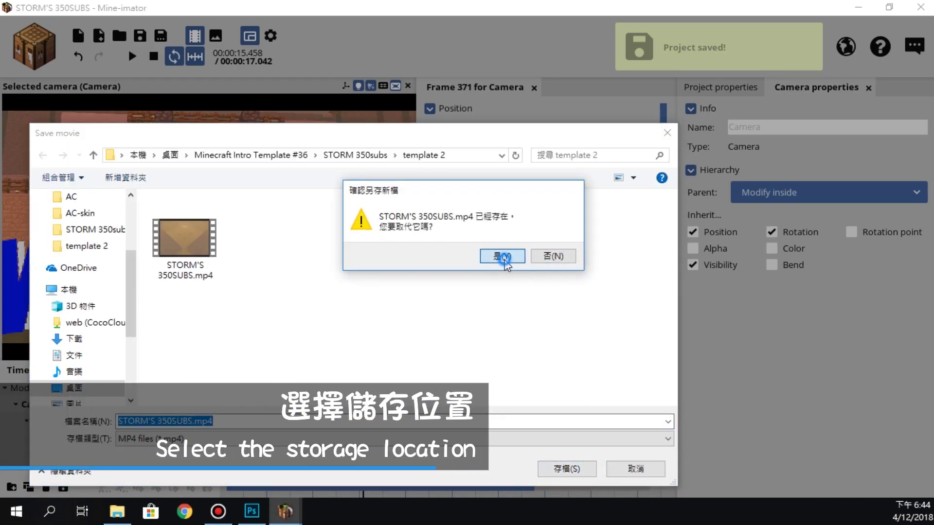
pyautogui.click(504, 257)
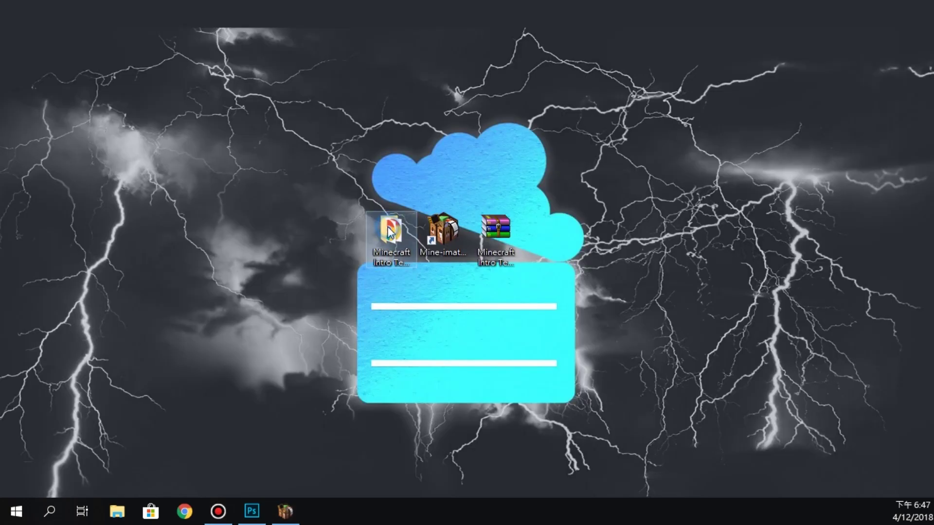
# Go through Minecraft Intro Template #36 > STORM 350subs and open template with AE.aep
pyautogui.doubleClick(389, 232)
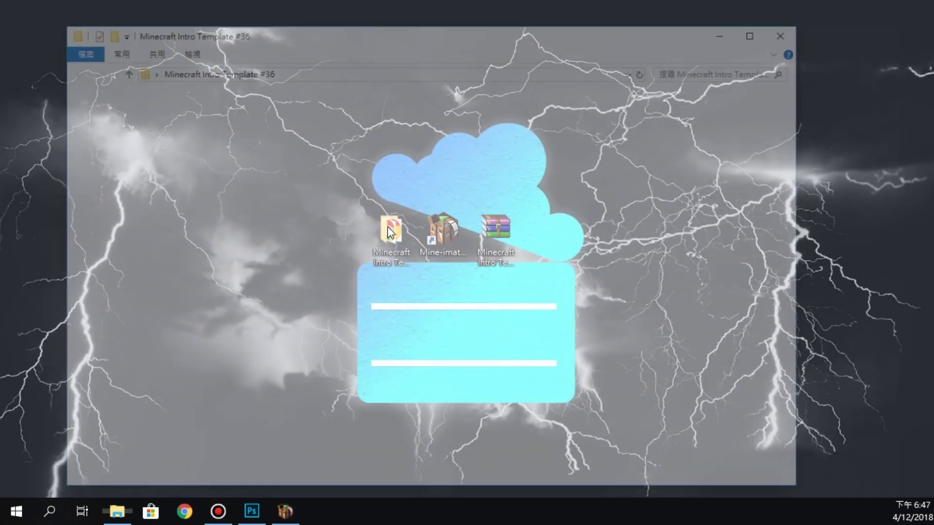
pyautogui.doubleClick(237, 112)
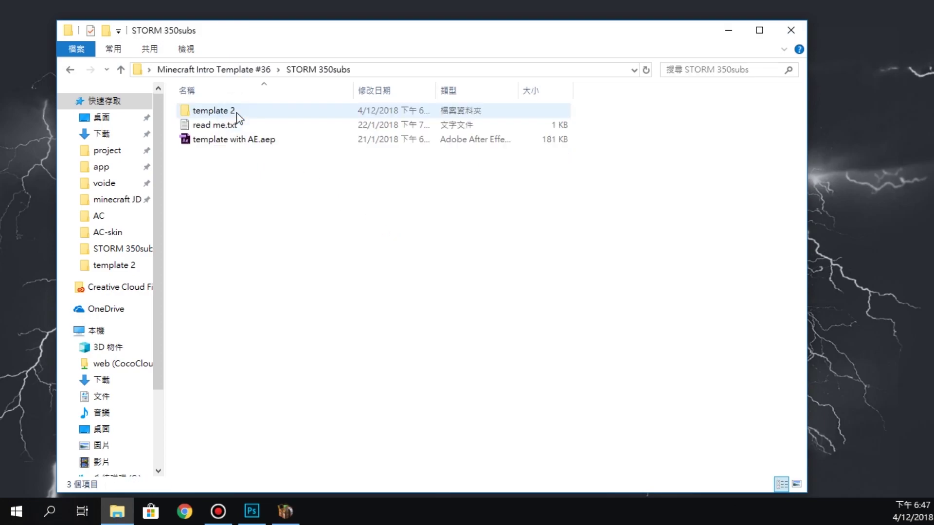
pyautogui.doubleClick(241, 141)
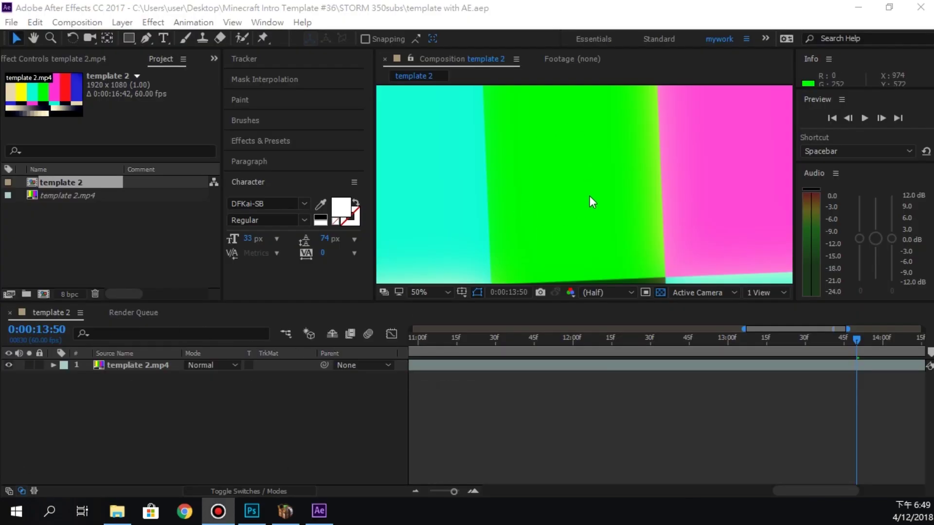
# Replace template 2.mp4 footage with STORM'S 350SUBS.mp4 from the STORM 350subs/template 2 folder
pyautogui.click(65, 195)
pyautogui.rightClick(65, 195)
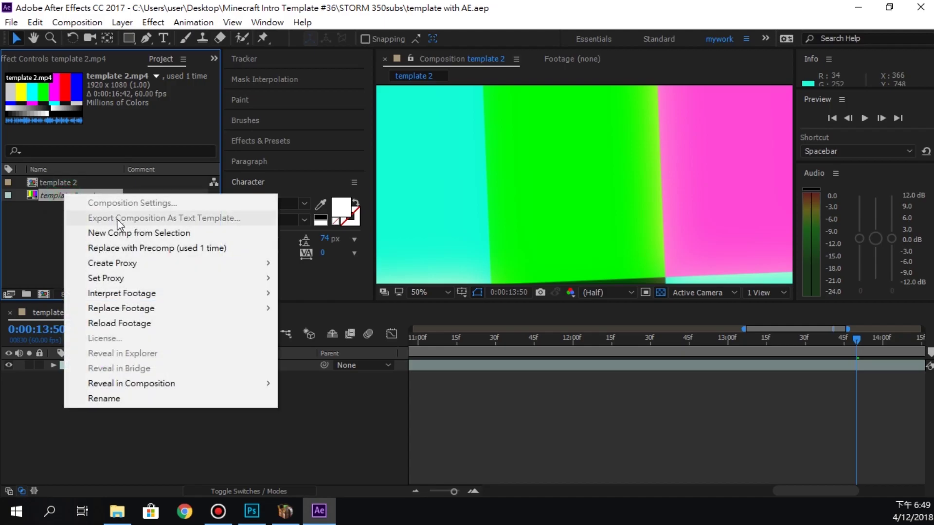
pyautogui.moveTo(121, 308)
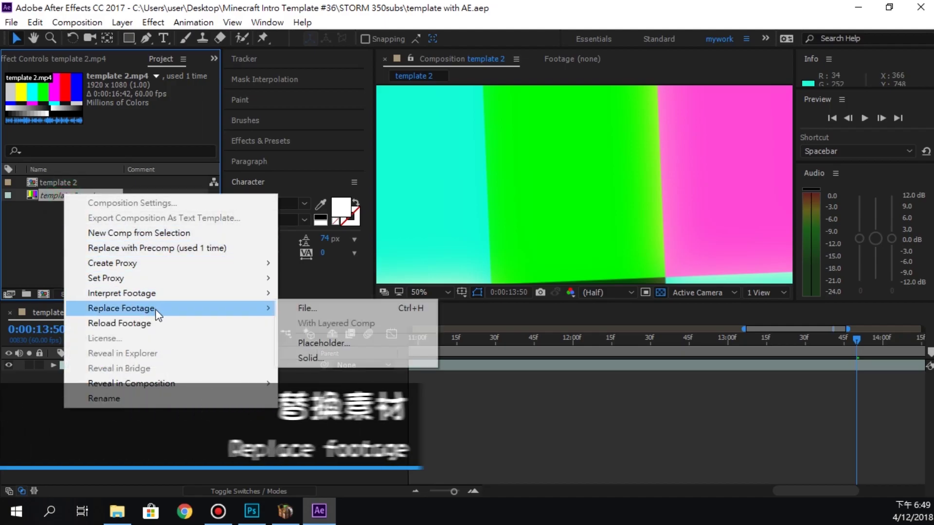
pyautogui.click(307, 310)
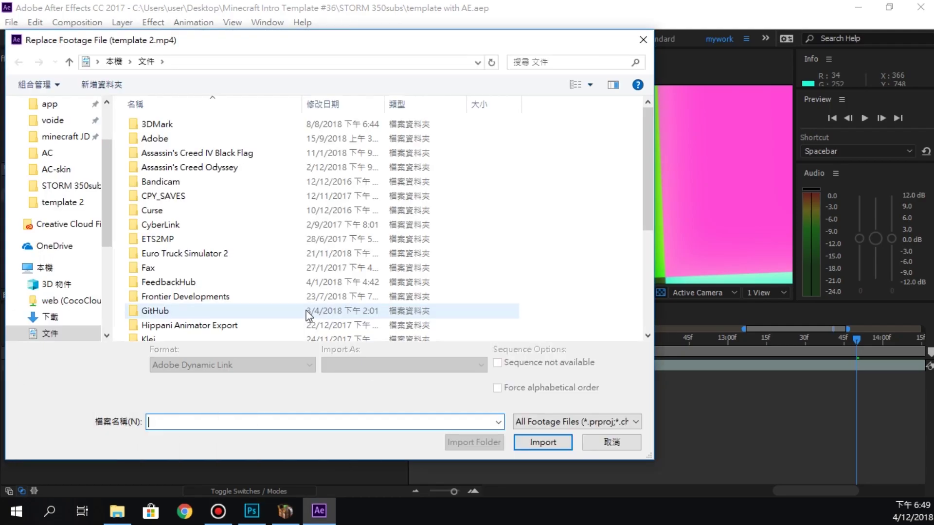
pyautogui.scroll(-1, 63, 311)
pyautogui.click(66, 314)
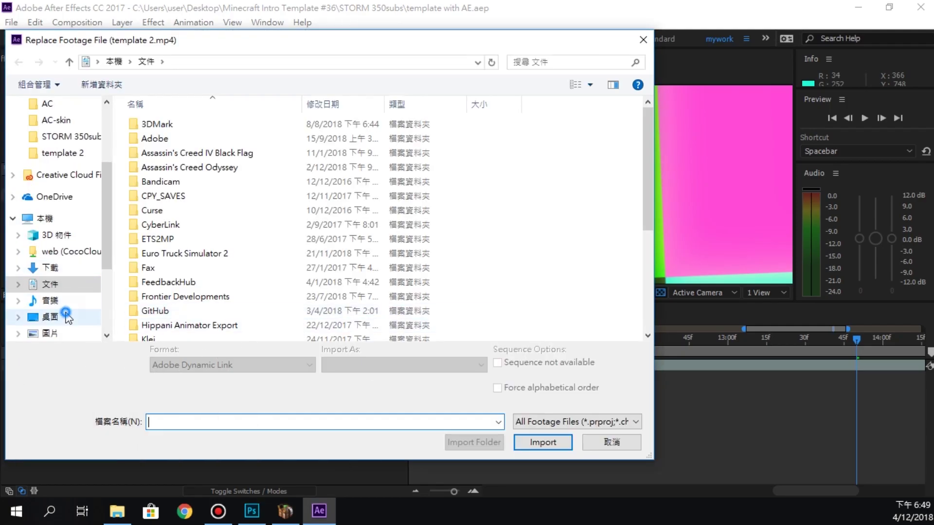
pyautogui.doubleClick(155, 142)
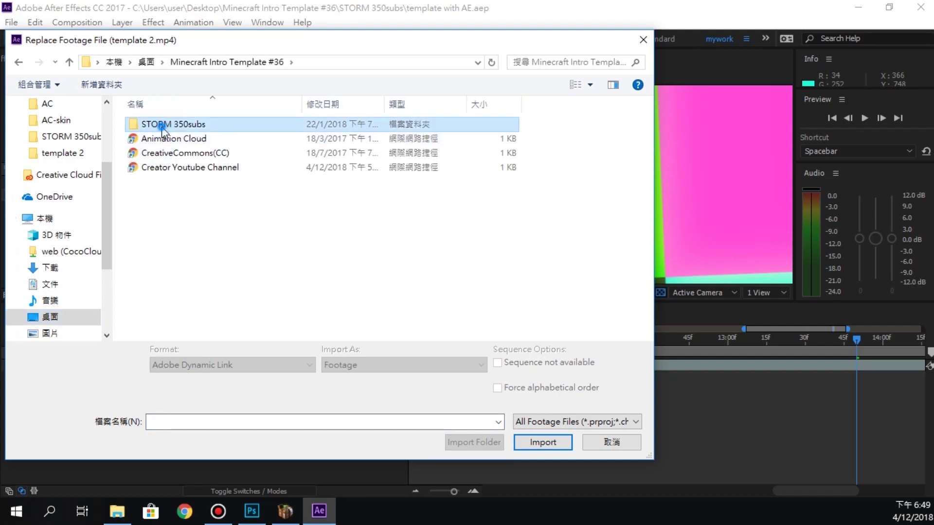
pyautogui.doubleClick(162, 125)
pyautogui.doubleClick(162, 127)
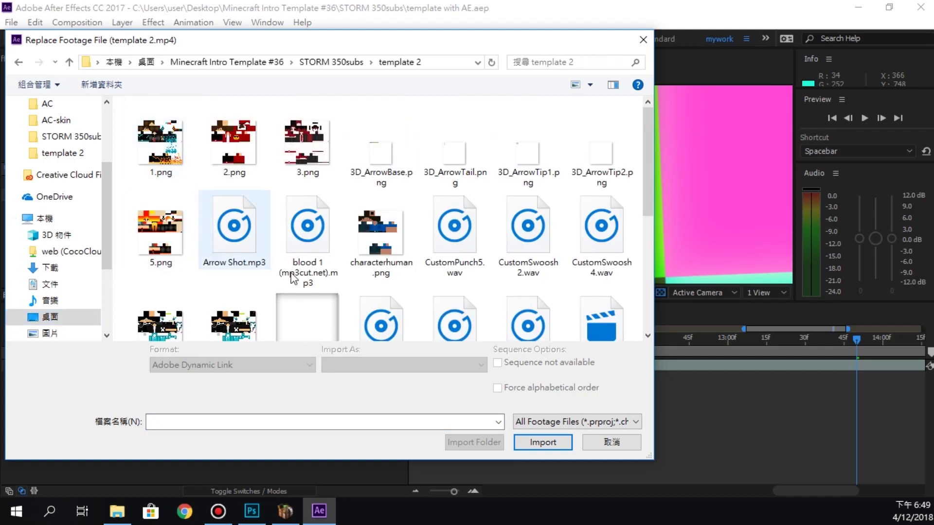
pyautogui.scroll(-3, 569, 311)
pyautogui.click(609, 188)
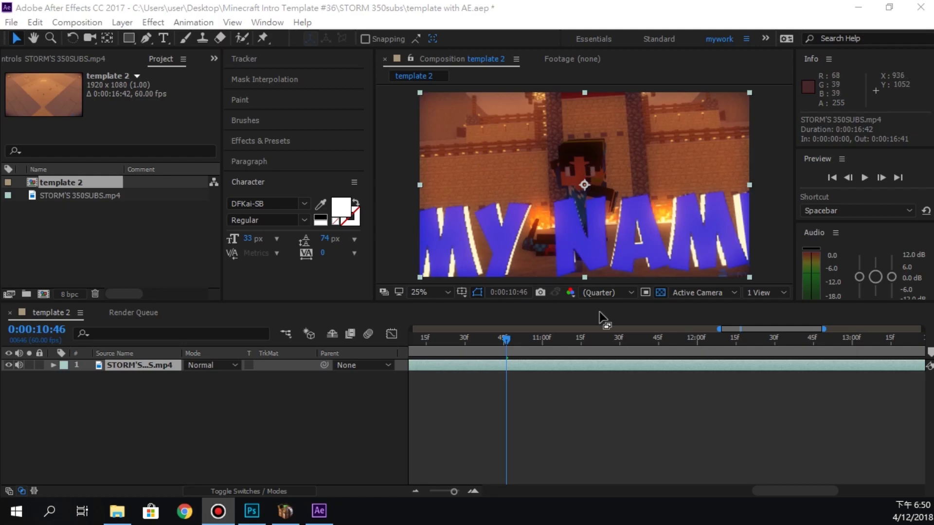
pyautogui.click(712, 344)
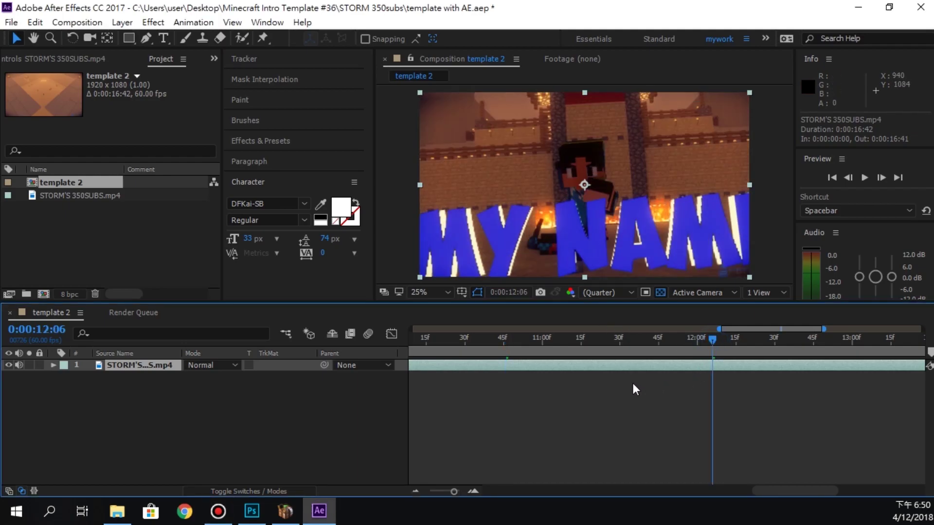
pyautogui.click(751, 338)
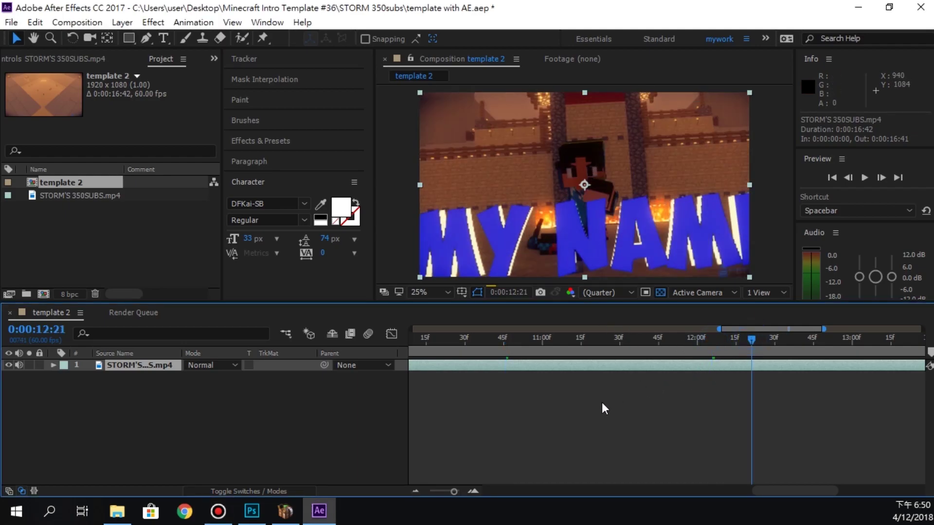
pyautogui.click(416, 339)
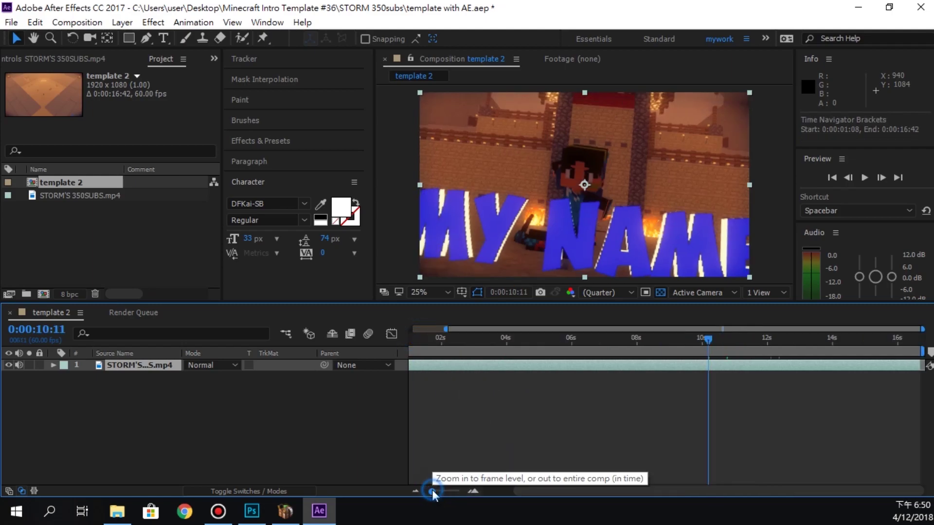
pyautogui.click(432, 492)
pyautogui.click(438, 339)
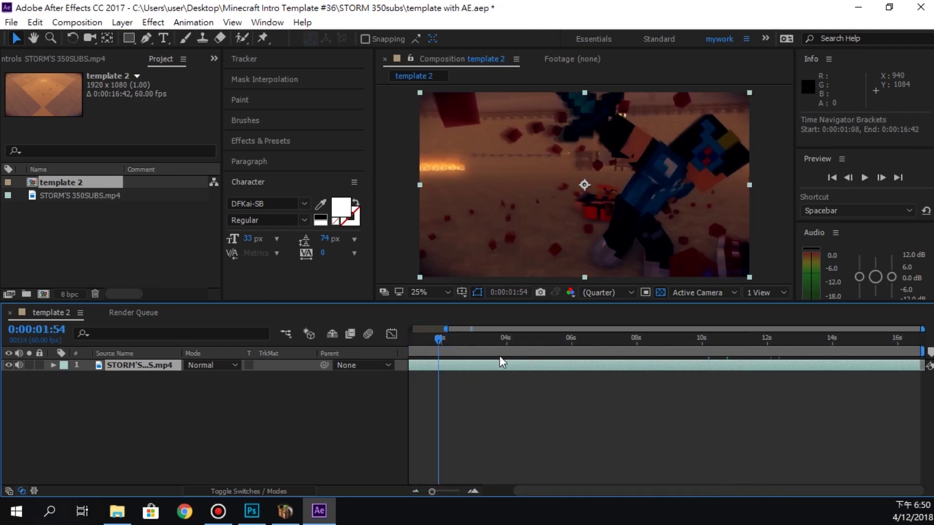
pyautogui.click(527, 337)
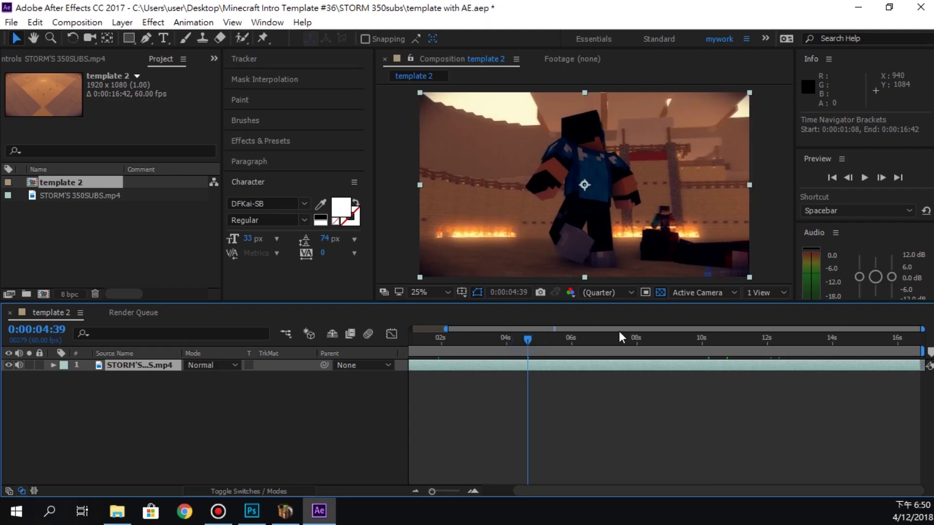
pyautogui.click(621, 336)
pyautogui.click(774, 337)
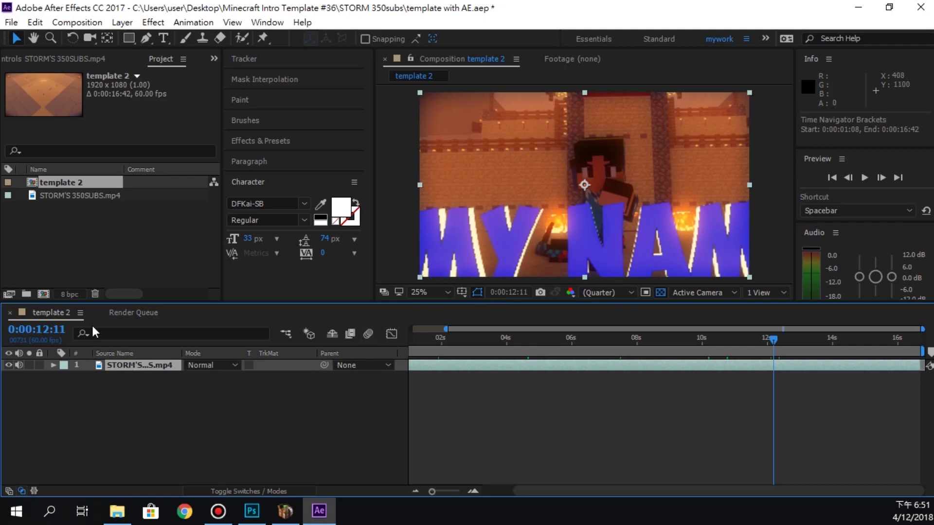
pyautogui.click(58, 182)
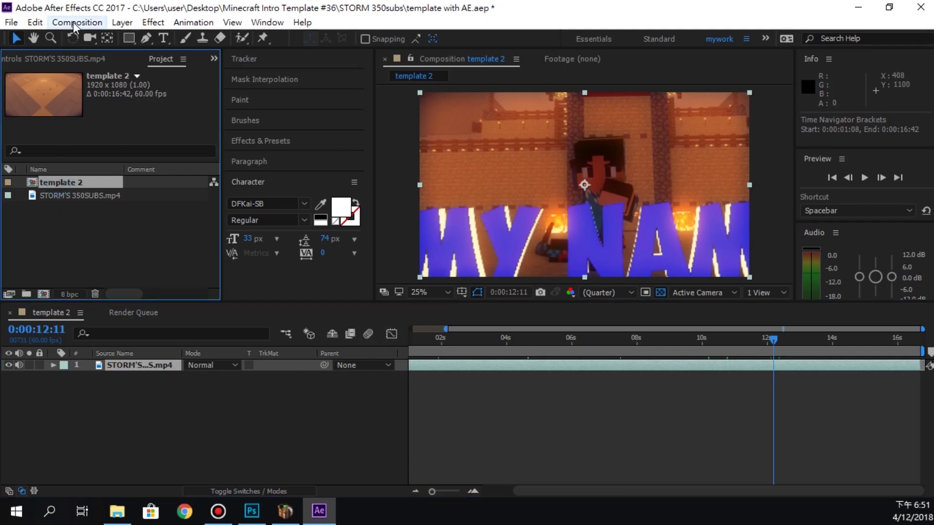
# Queue template 2 as a Lossless template 2.avi render and start rendering
pyautogui.click(77, 23)
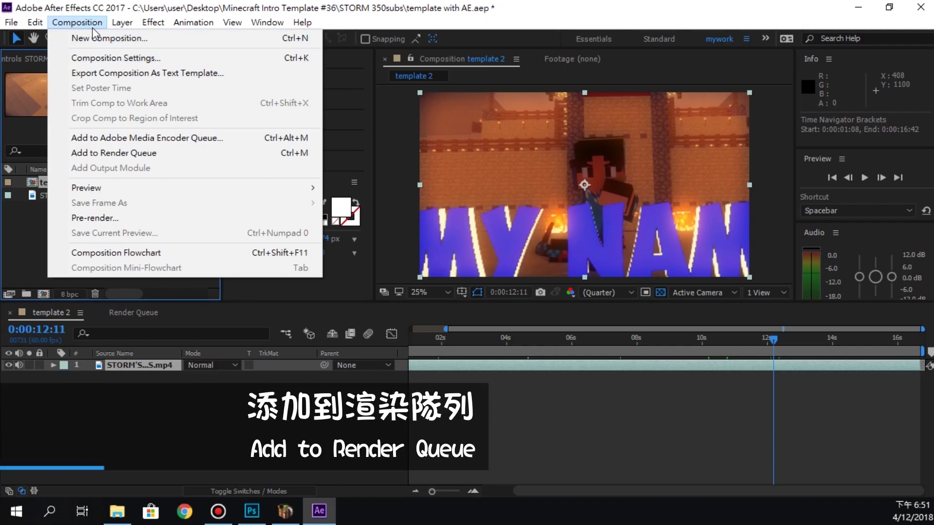
pyautogui.click(128, 153)
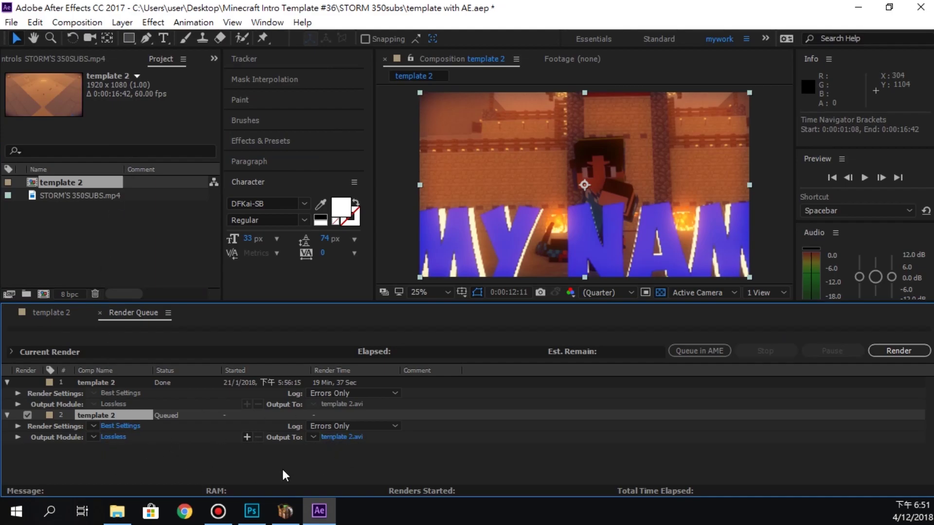
pyautogui.click(899, 351)
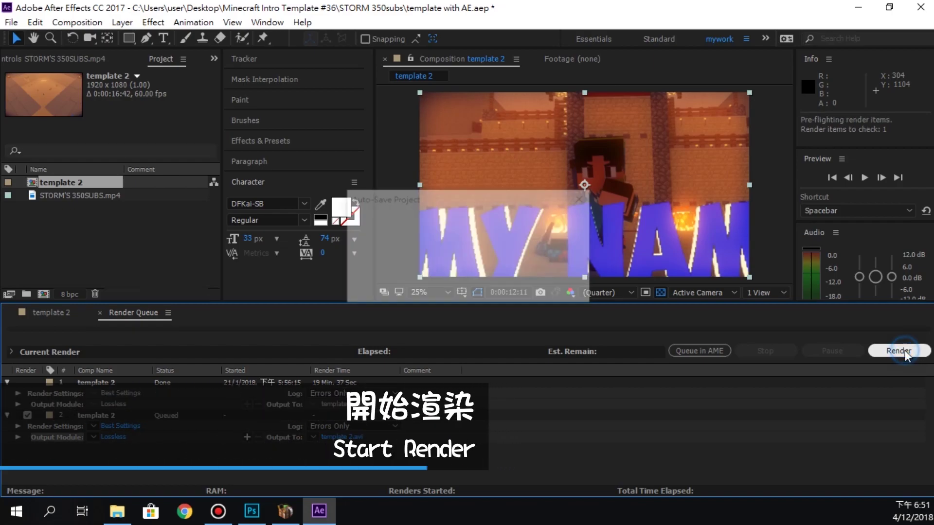